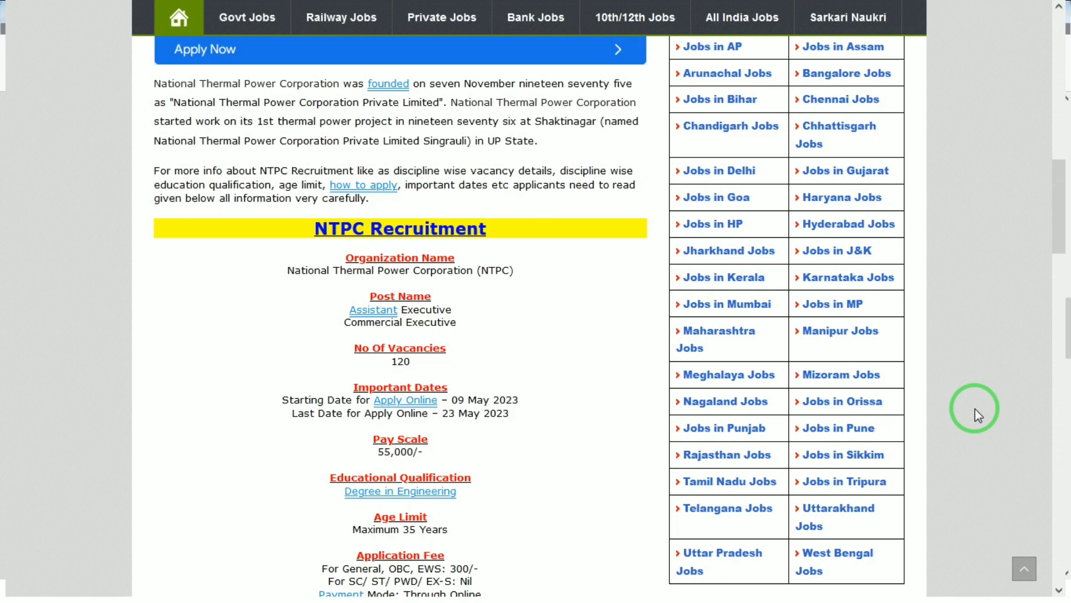
Step: Scroll through the NTPC Recruitment article, then switch to the NTPC careers Candidate Login tab
scroll(976, 407, "down", 2)
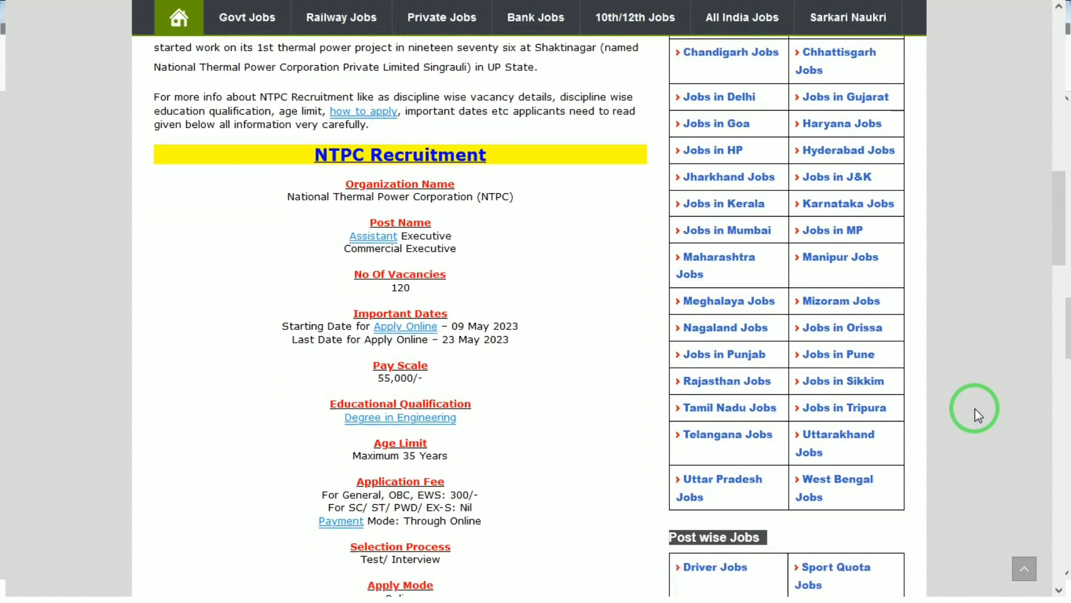
scroll(975, 408, "down", 1)
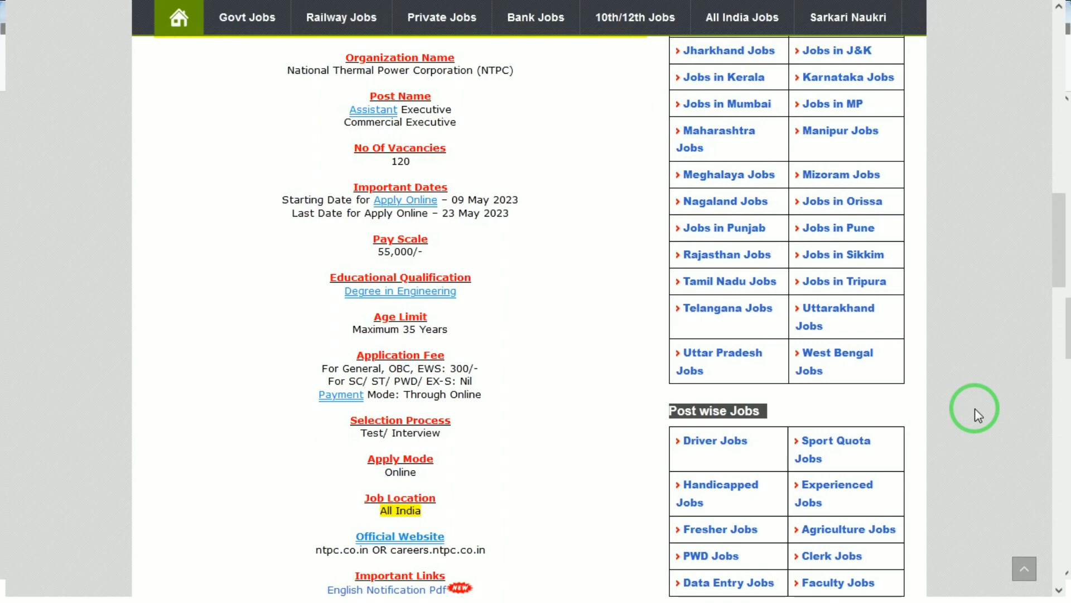
mouse_move(892, 8)
left_click(817, 18)
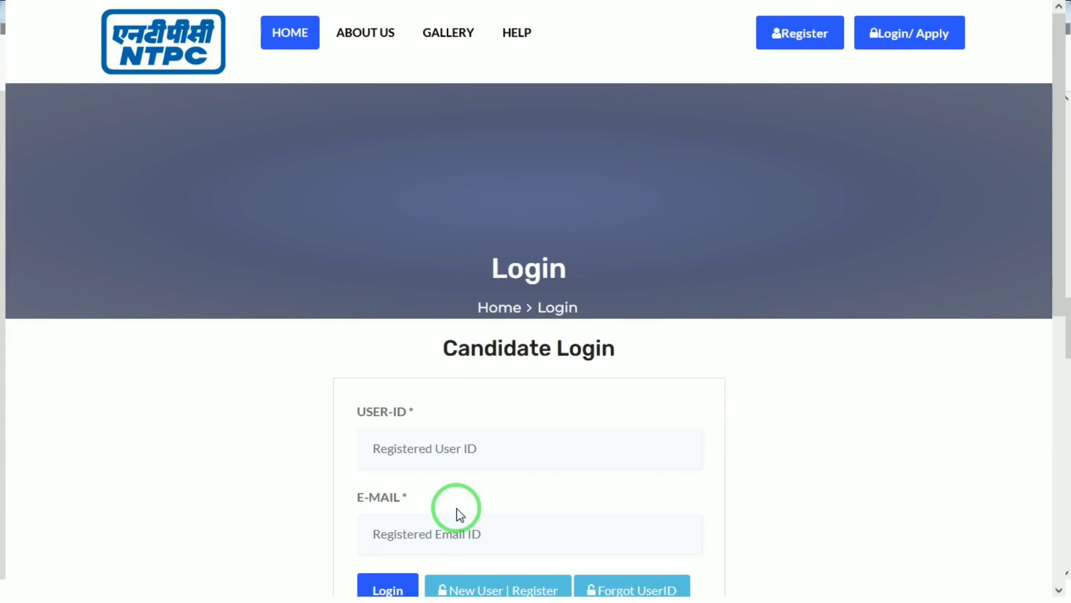
Step: Open the NTPC Candidate Registration Form using the Register button
left_click(799, 48)
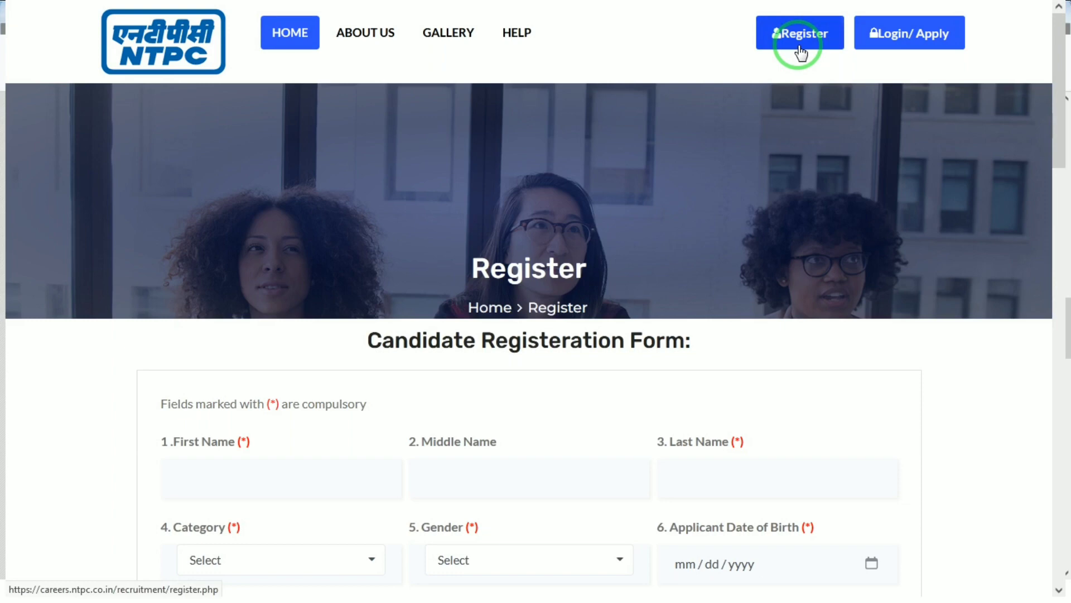
Step: Enter the candidate's first name and last name in the registration form
left_click(226, 467)
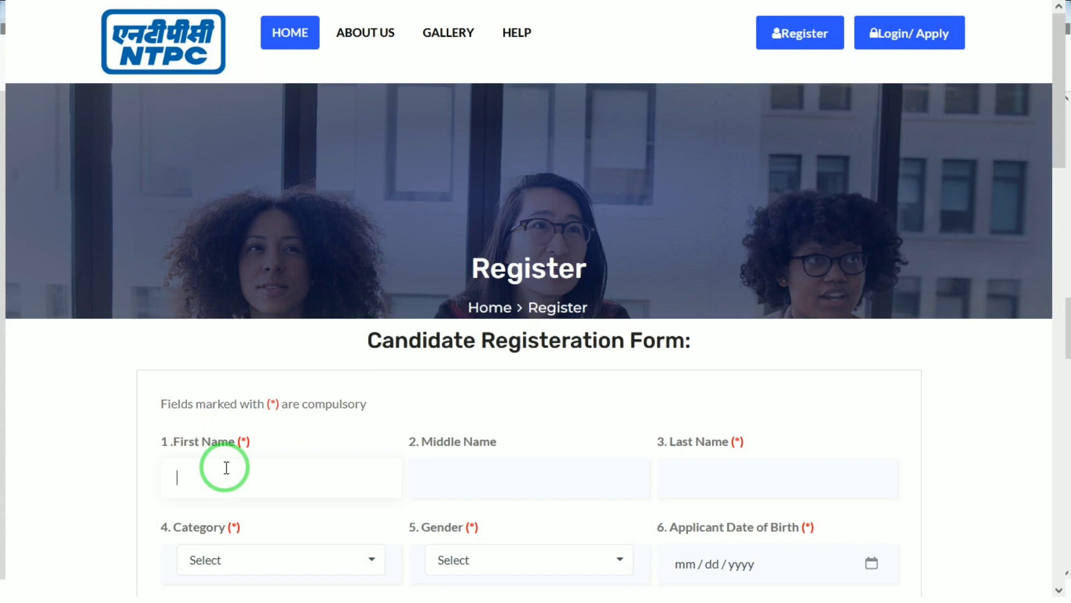
key("Tab")
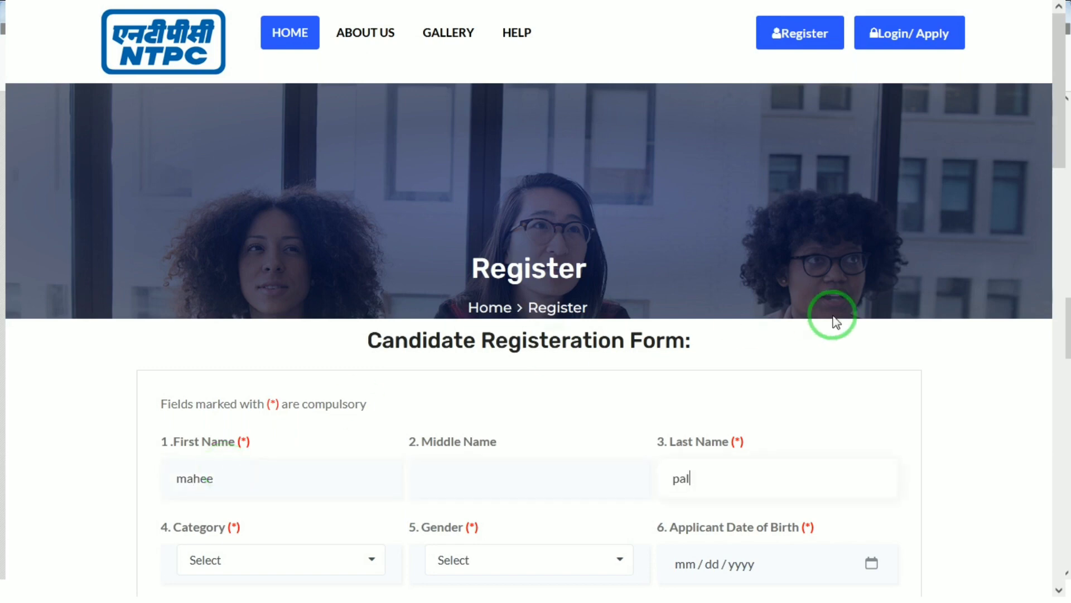
Step: Set Category to SC and Gender to Female
left_click_drag(1061, 94, 1061, 220)
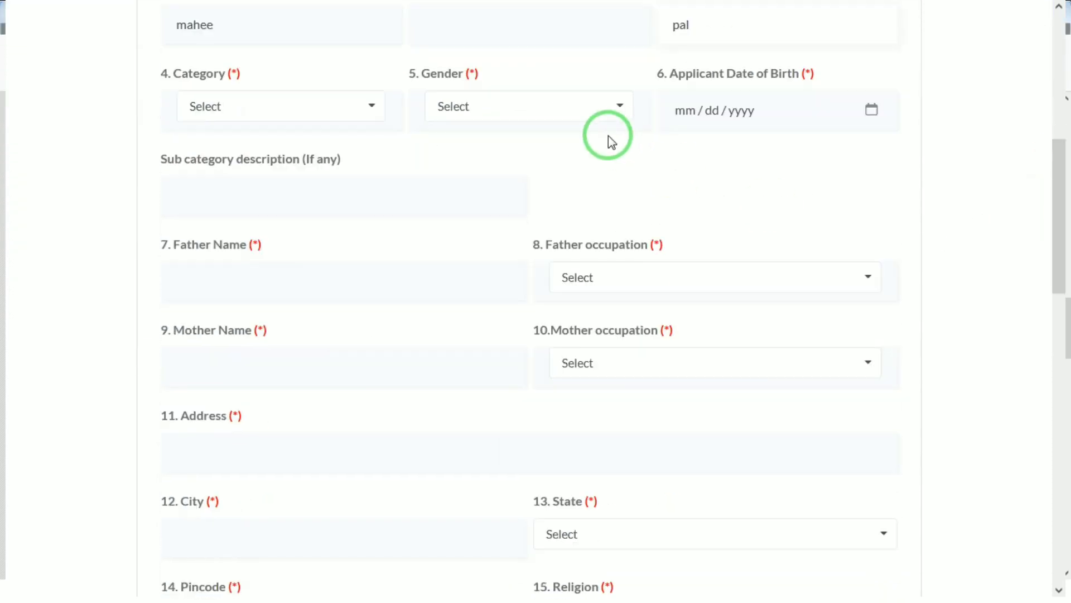
left_click(337, 106)
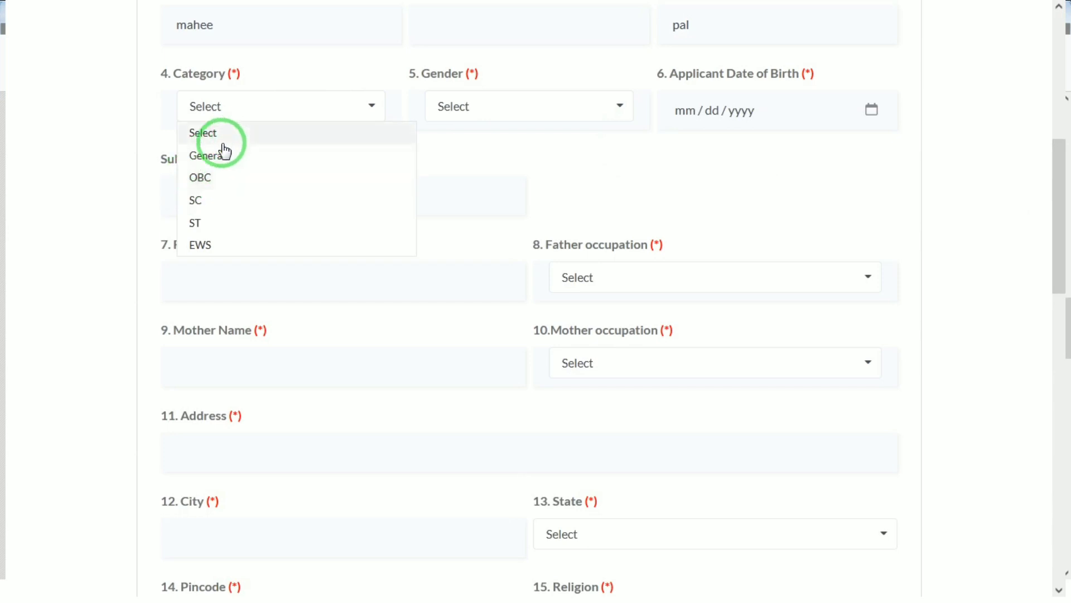
left_click(207, 204)
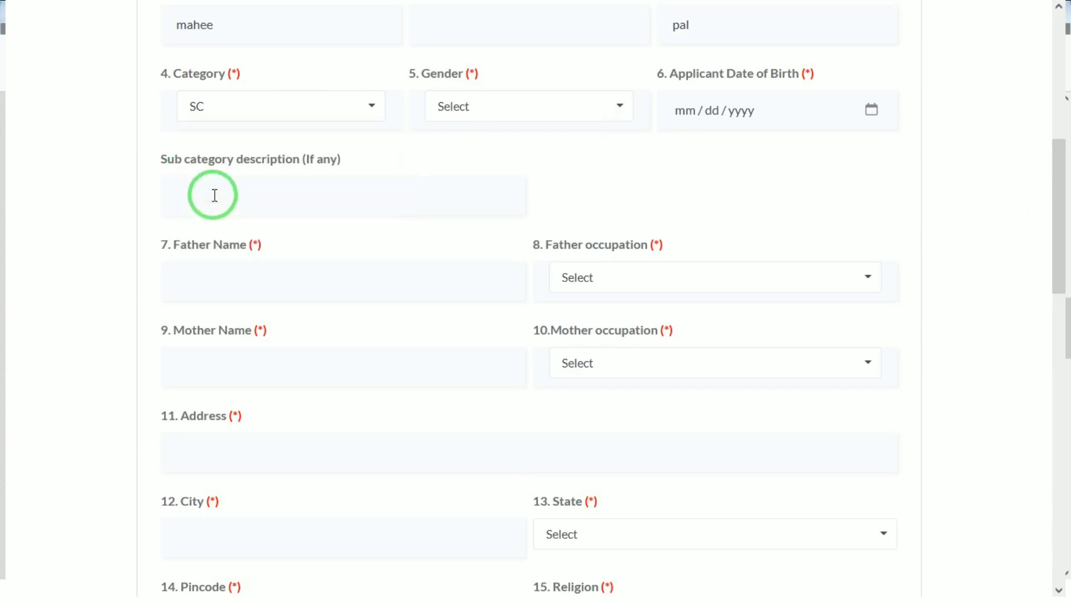
left_click(468, 108)
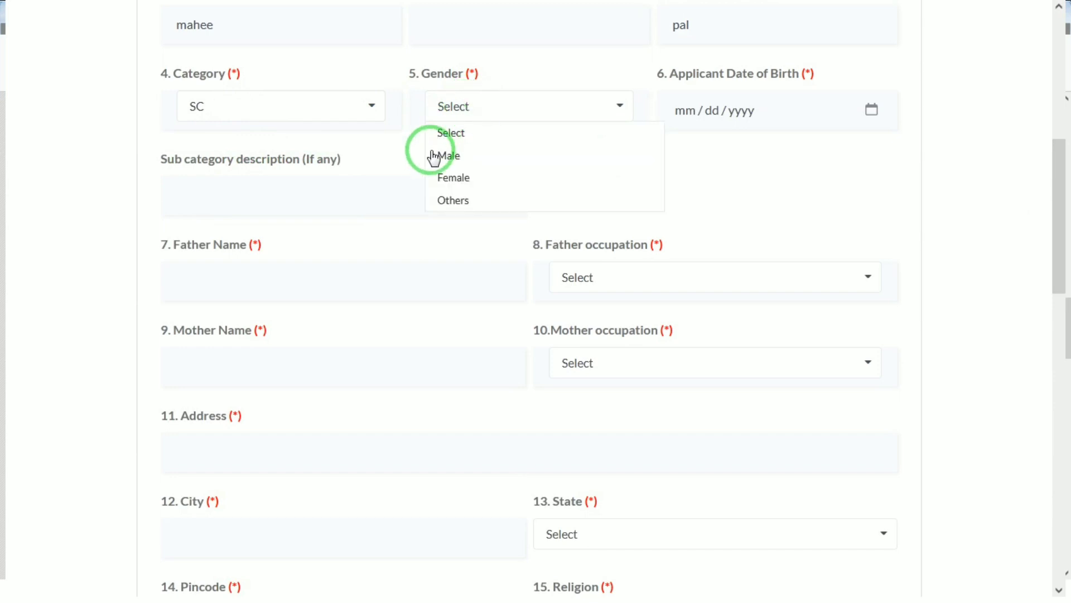
left_click(452, 155)
left_click(517, 112)
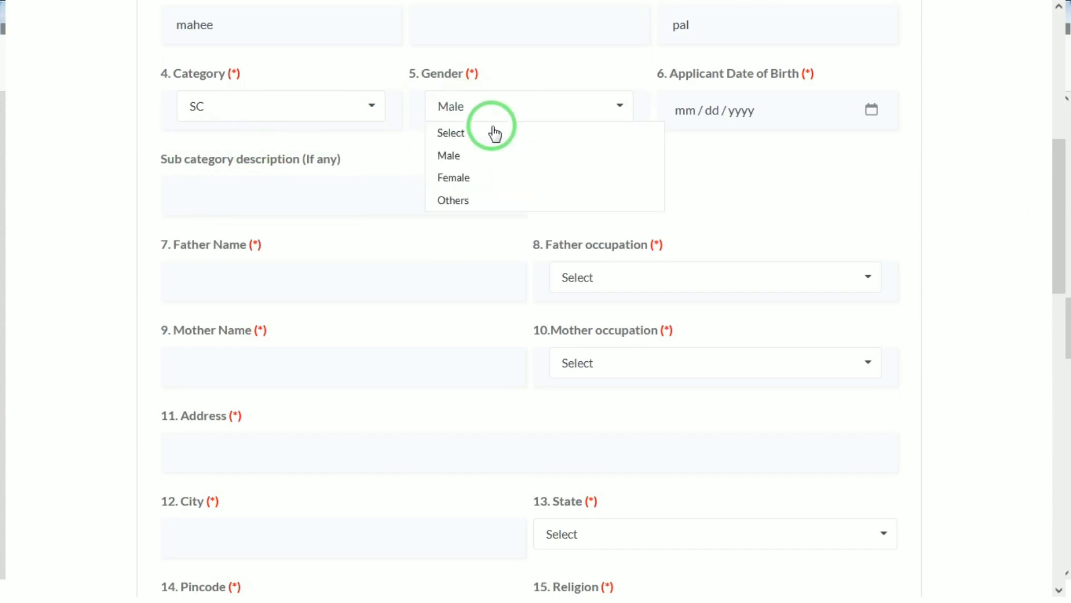
left_click(455, 159)
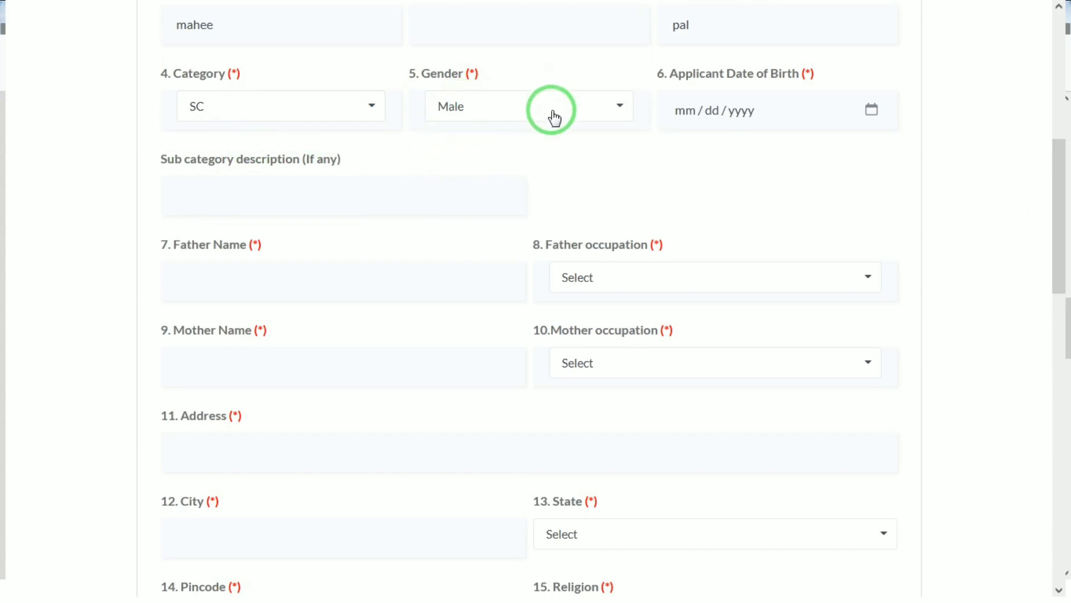
left_click(553, 113)
left_click(475, 182)
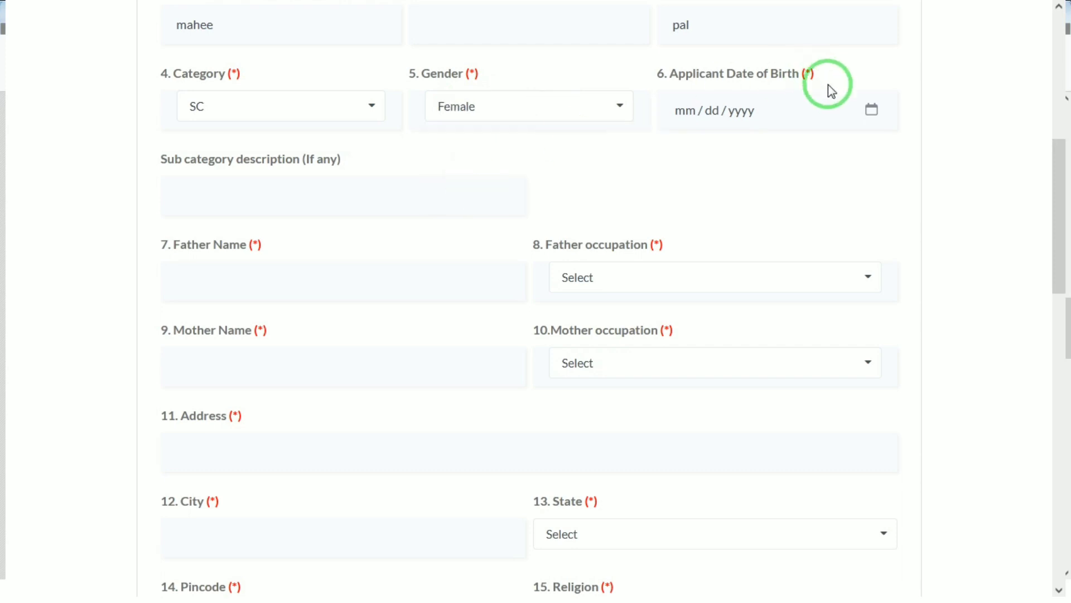
left_click(887, 109)
left_click(867, 106)
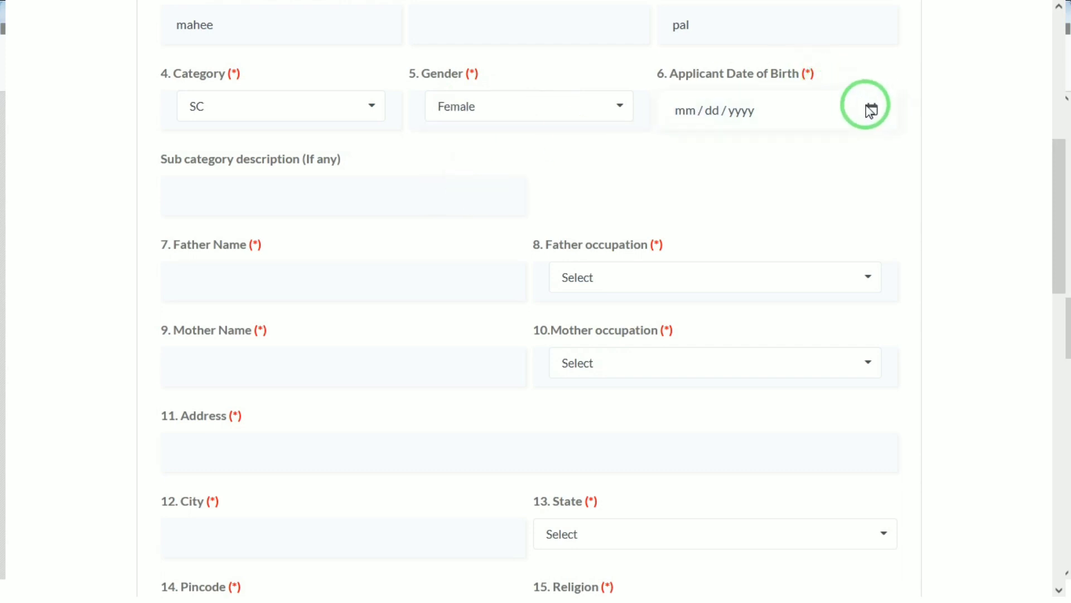
Step: Set the birth month to 01 and step the date picker's year back to 2000
left_click(691, 113)
type("01")
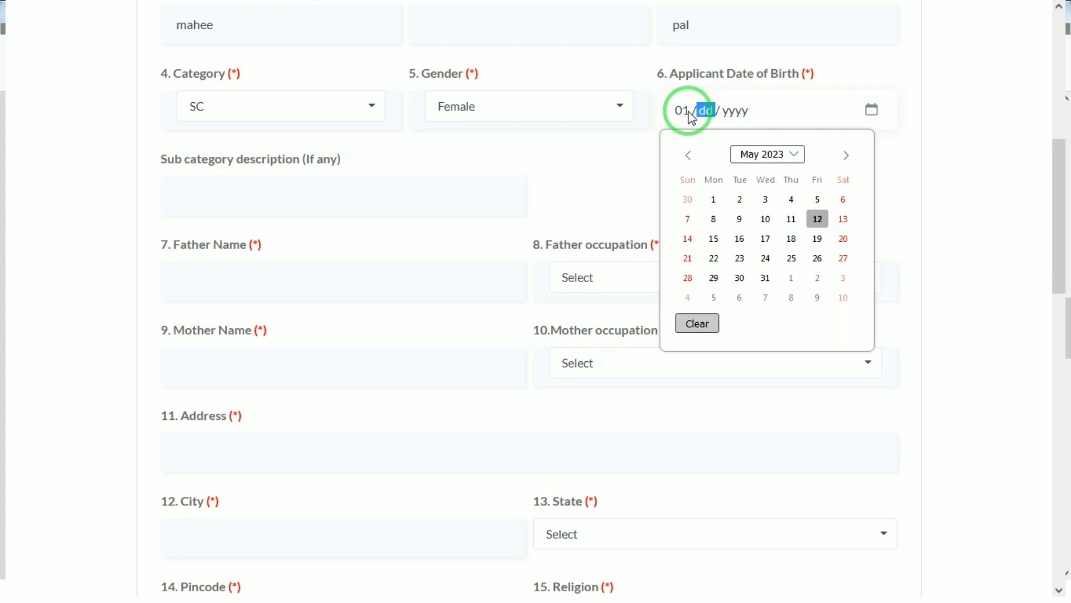
left_click(803, 156)
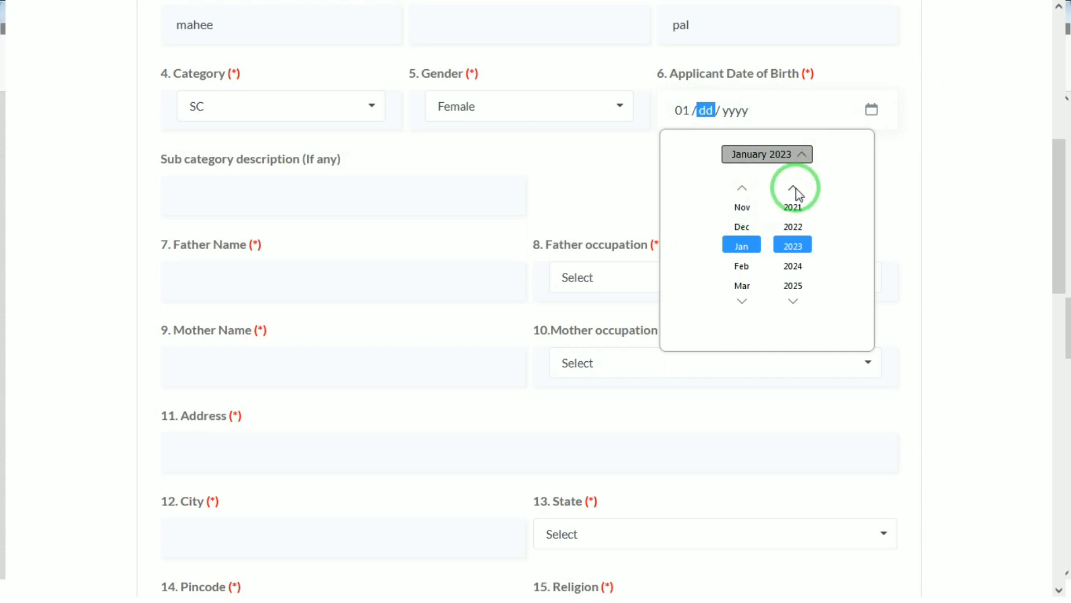
left_click(795, 188)
left_click(794, 189)
left_click(795, 188)
left_click(795, 188)
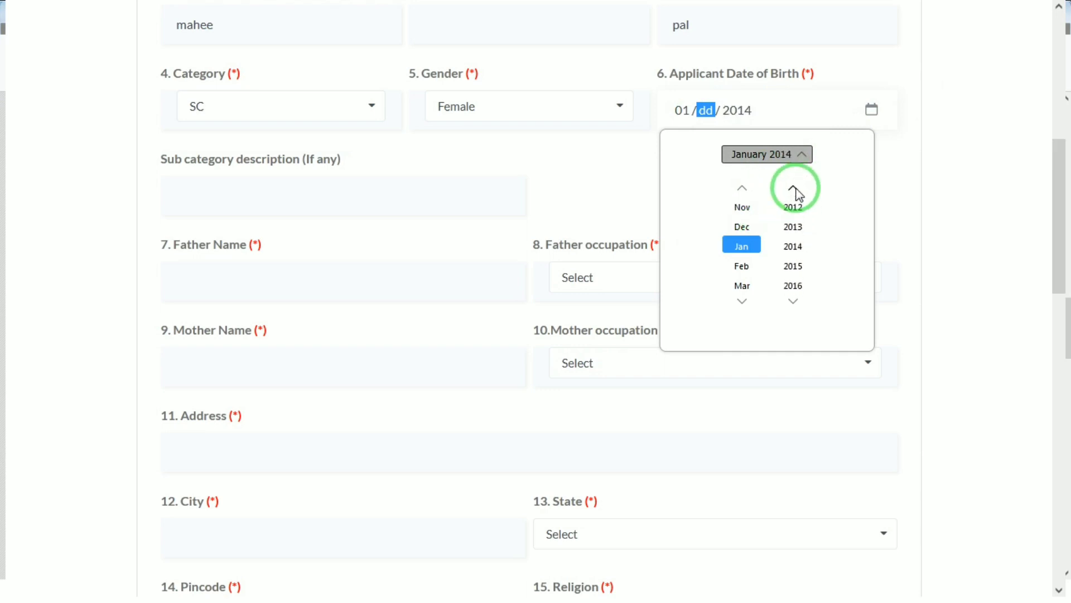
left_click(794, 188)
left_click(795, 188)
left_click(795, 188)
left_click(794, 188)
left_click(795, 188)
left_click(795, 188)
left_click(795, 188)
left_click(794, 188)
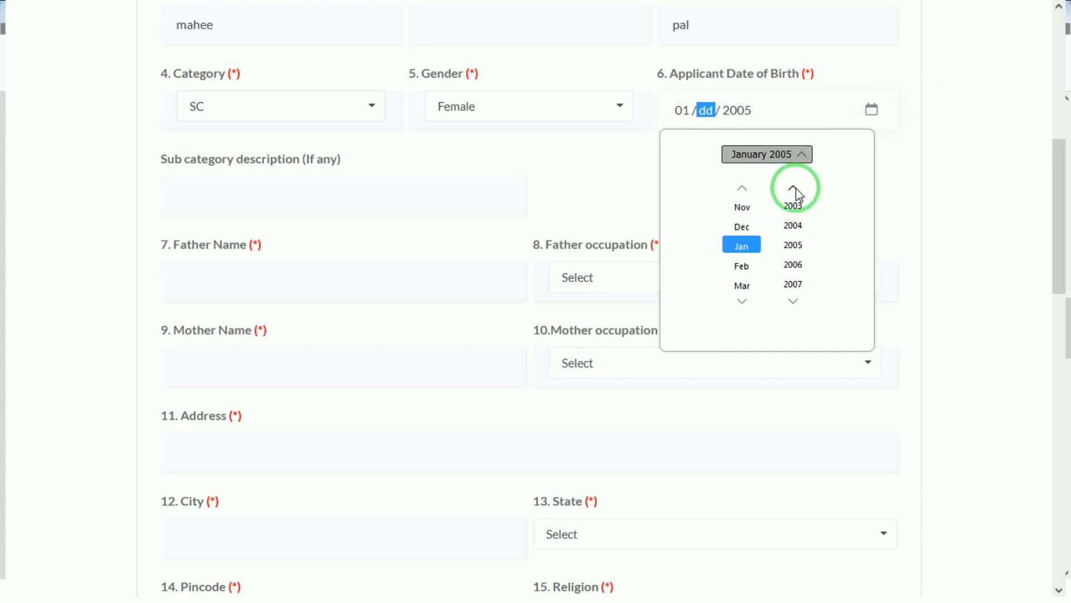
left_click(795, 188)
left_click(795, 188)
left_click(795, 188)
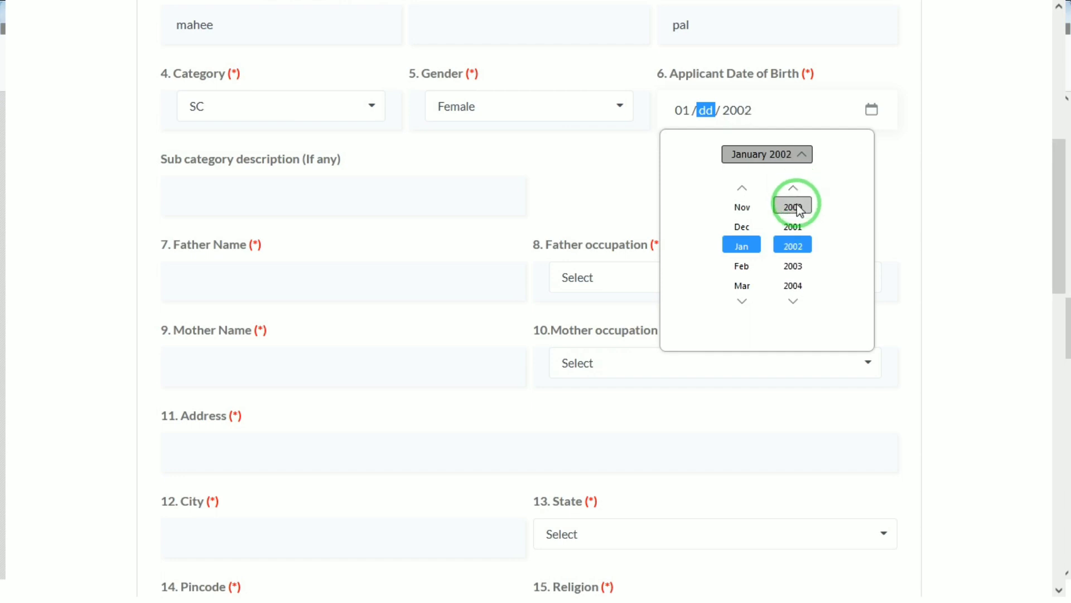
left_click(800, 208)
left_click(742, 248)
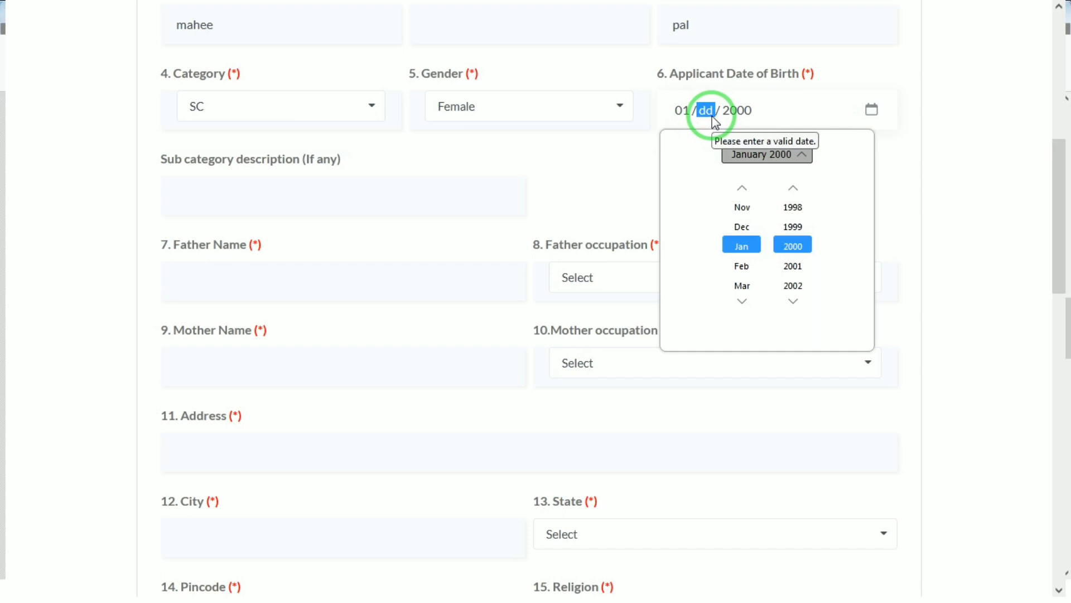
left_click(905, 132)
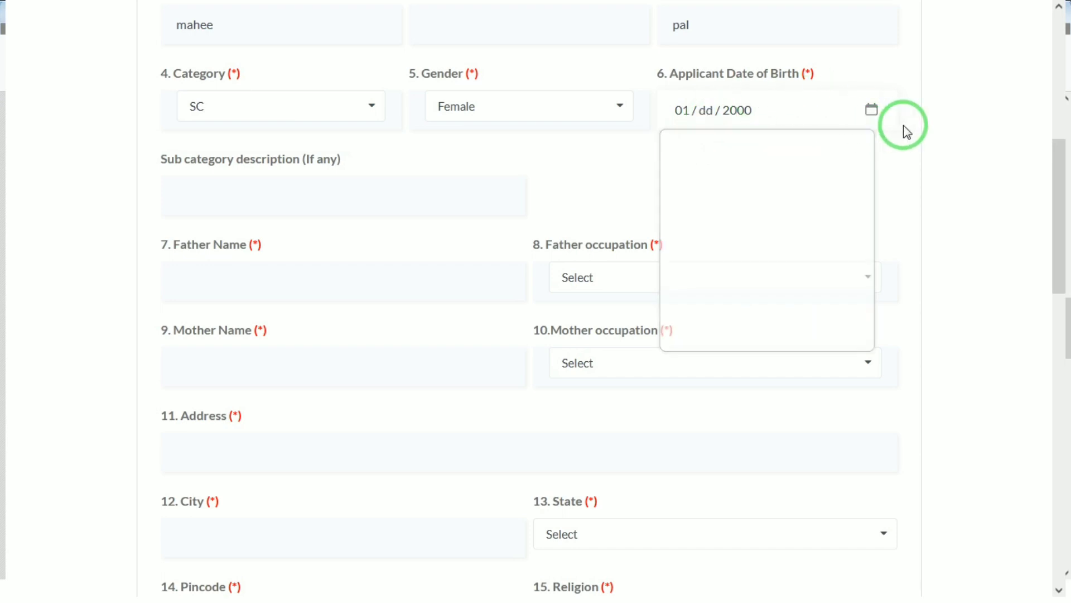
Step: Pick day 1 so the Applicant Date of Birth reads 01/01/2000
left_click(871, 111)
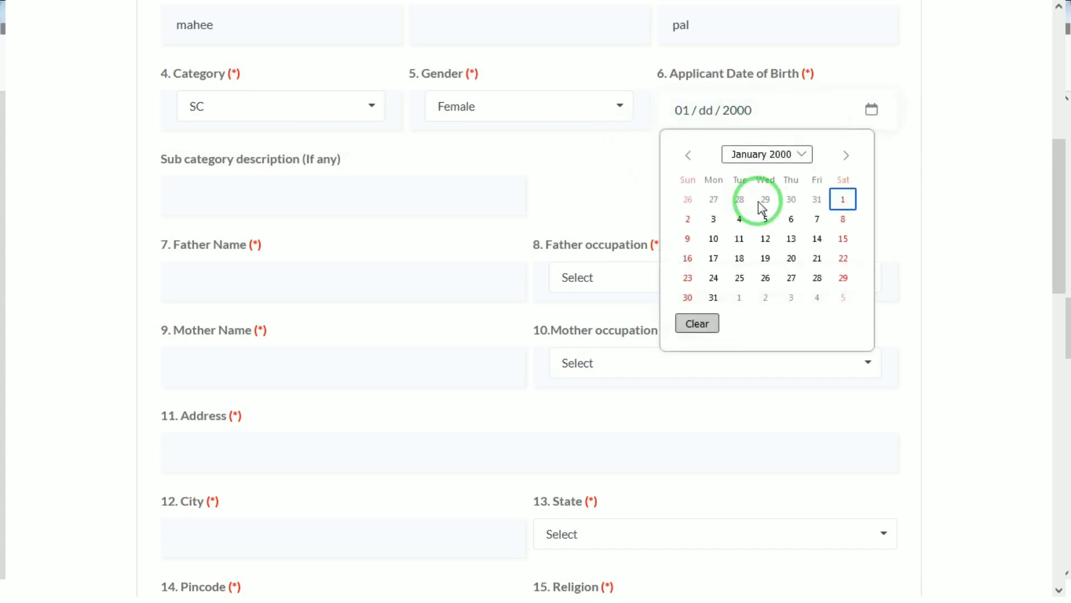
left_click(843, 200)
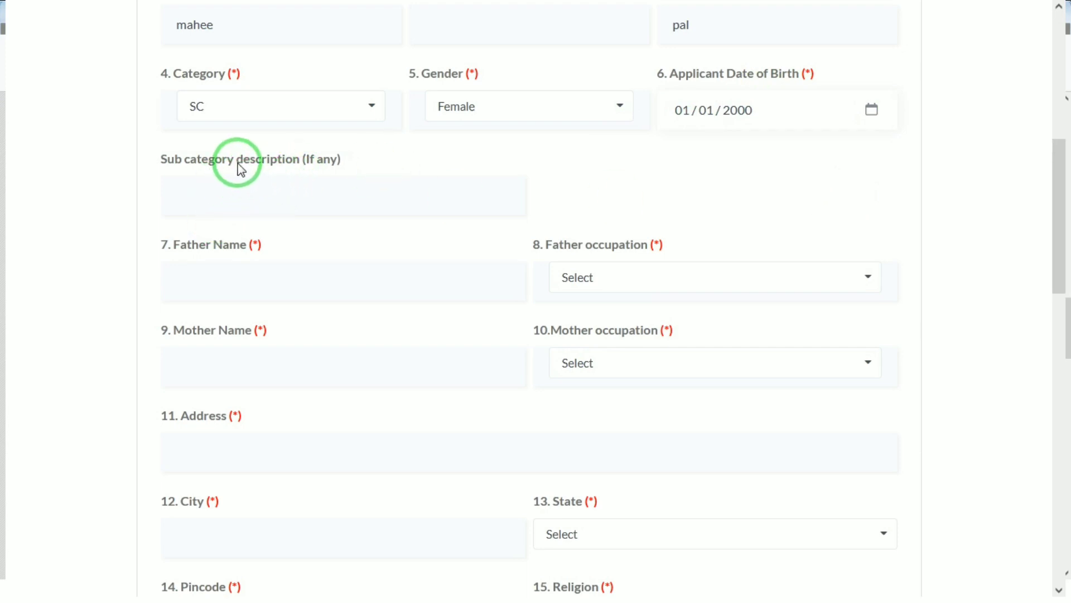
left_click(268, 196)
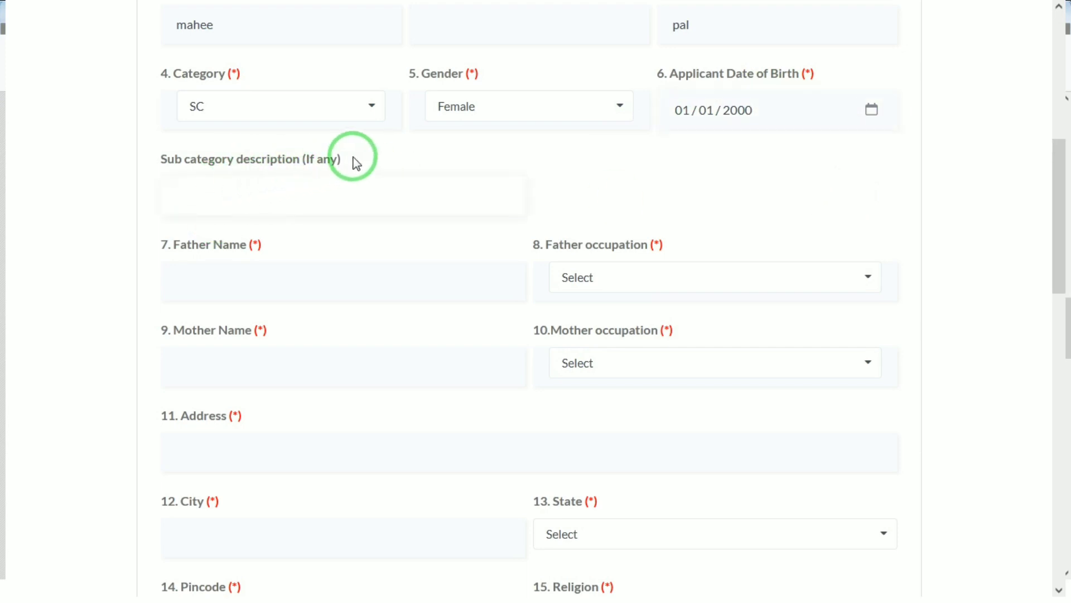
Step: Enter the father's name and set his occupation to Private
left_click(238, 275)
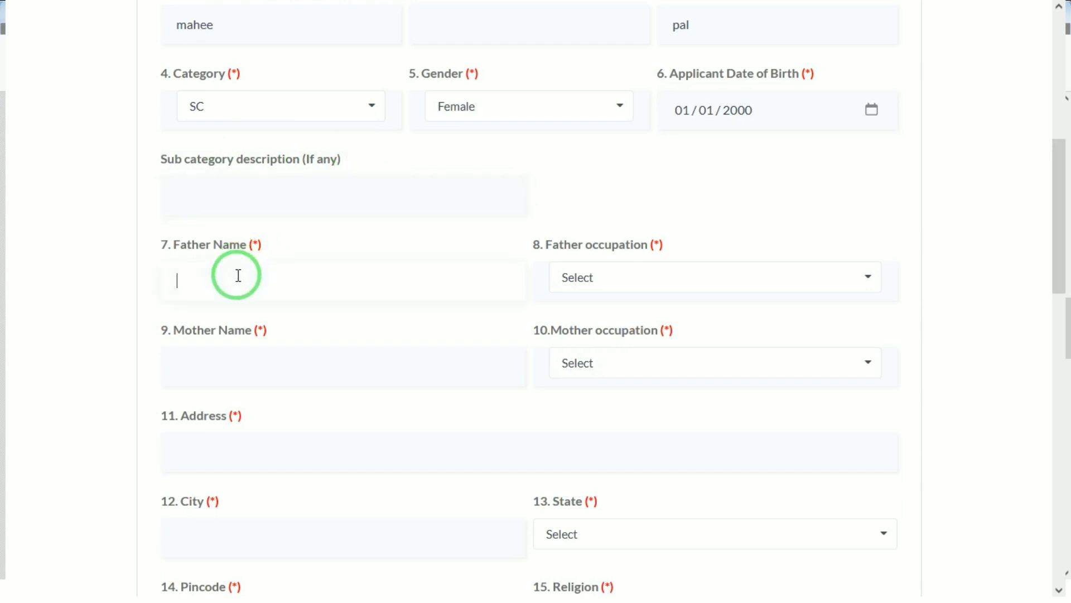
type("RAM")
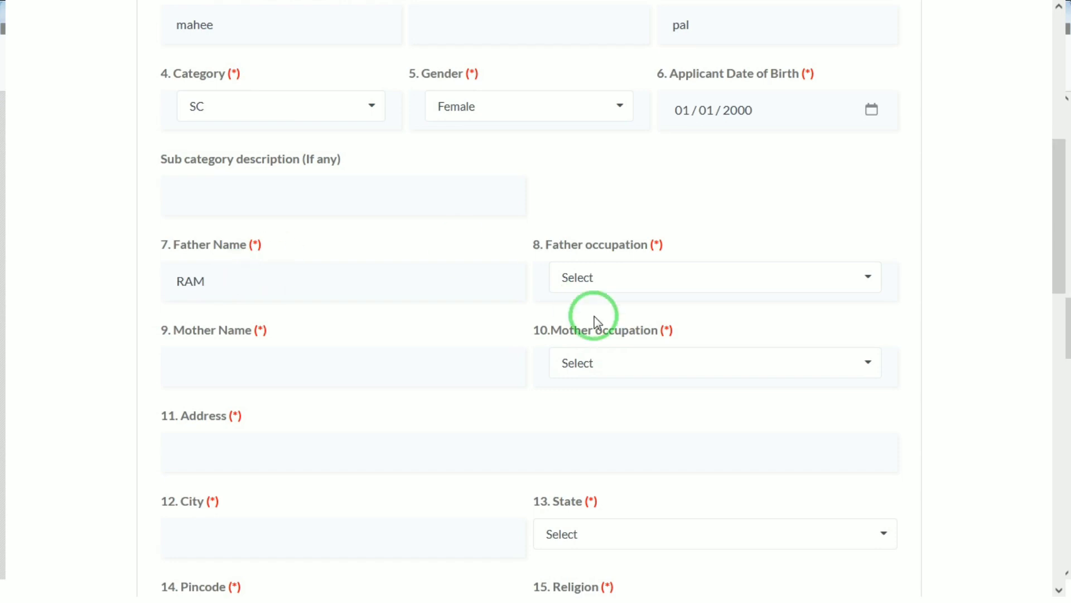
left_click(619, 275)
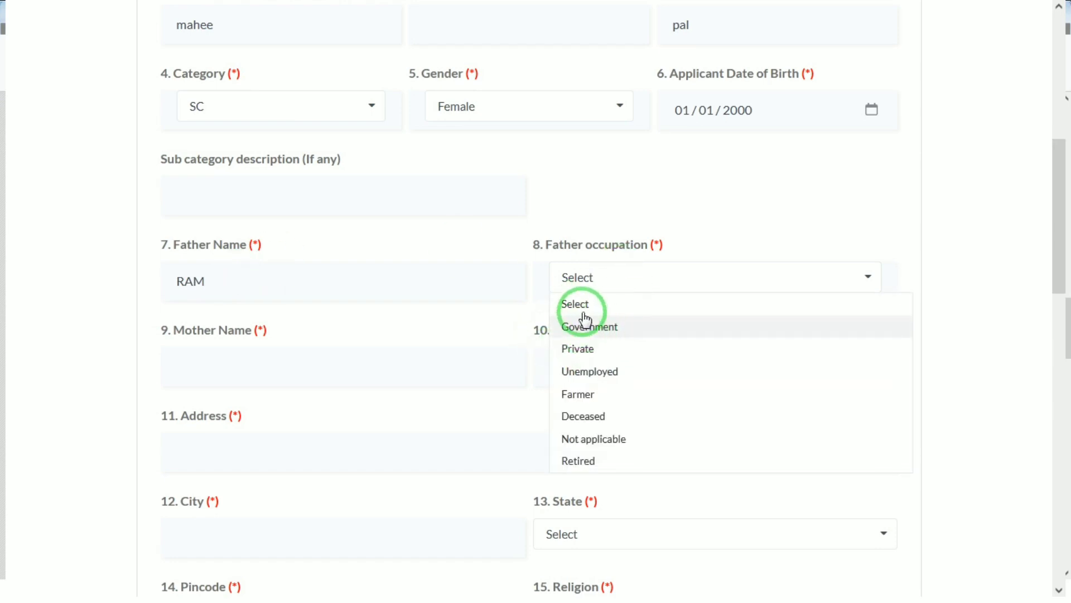
left_click(585, 352)
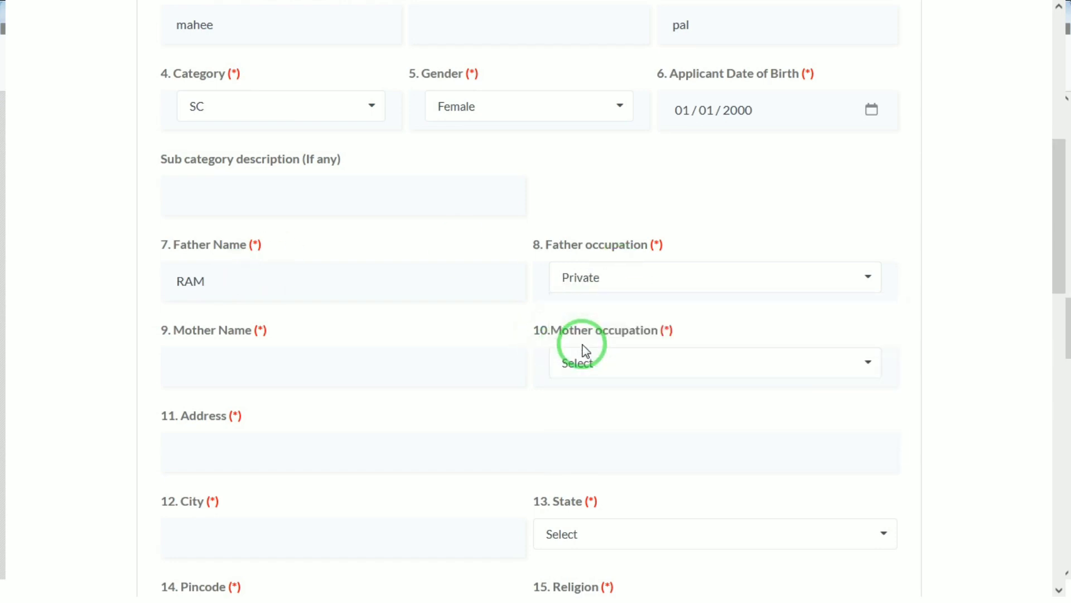
Step: Enter the mother's name, set her occupation to Unemployed, and type the home address
left_click(235, 356)
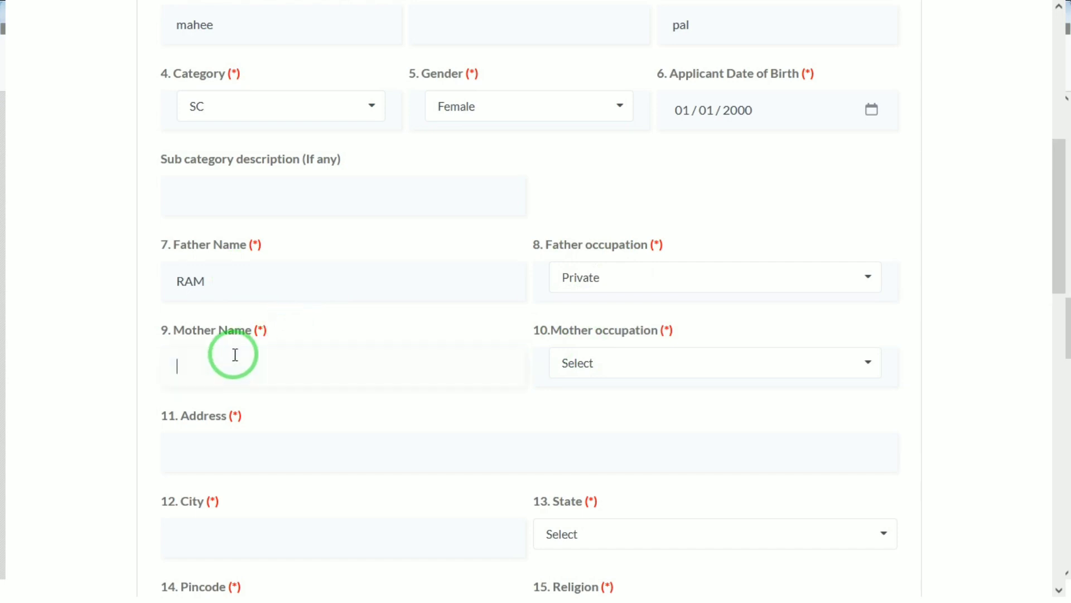
type("KUSH")
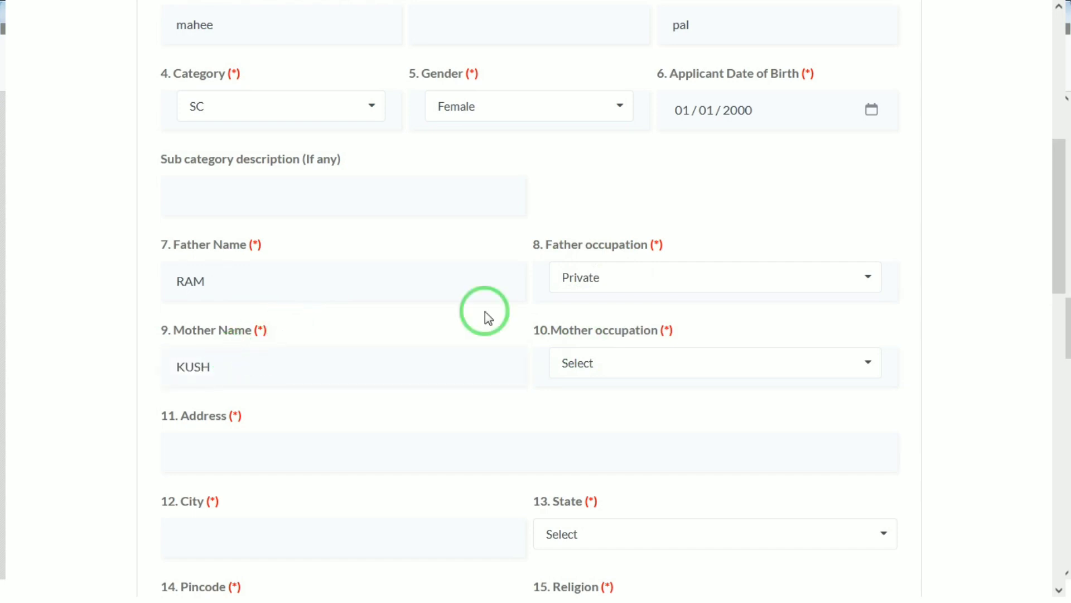
left_click(640, 373)
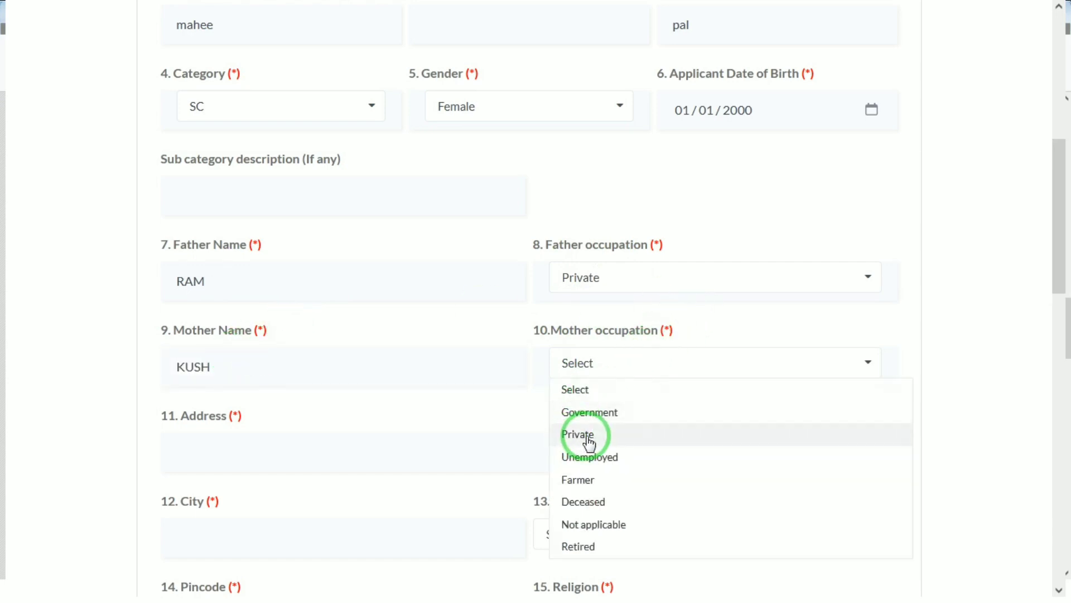
left_click(580, 456)
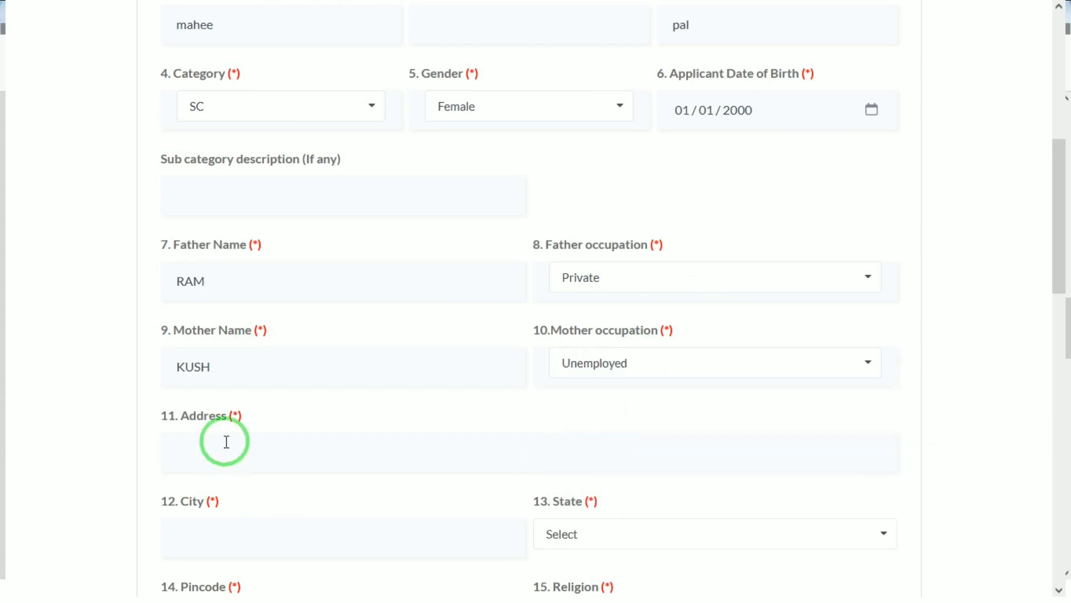
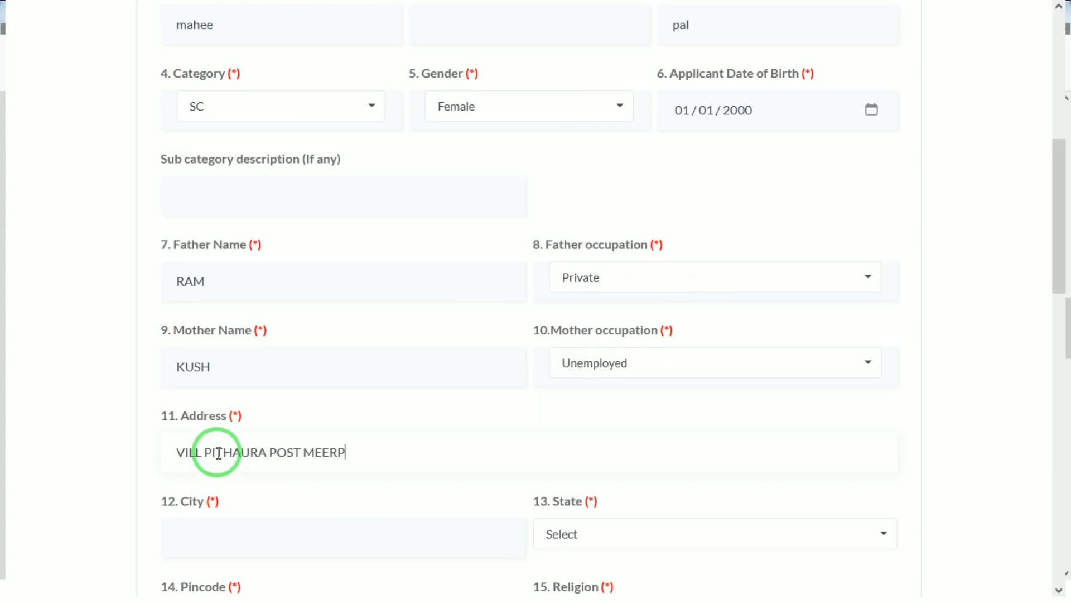
Step: Set the State to Tripura
left_click(593, 542)
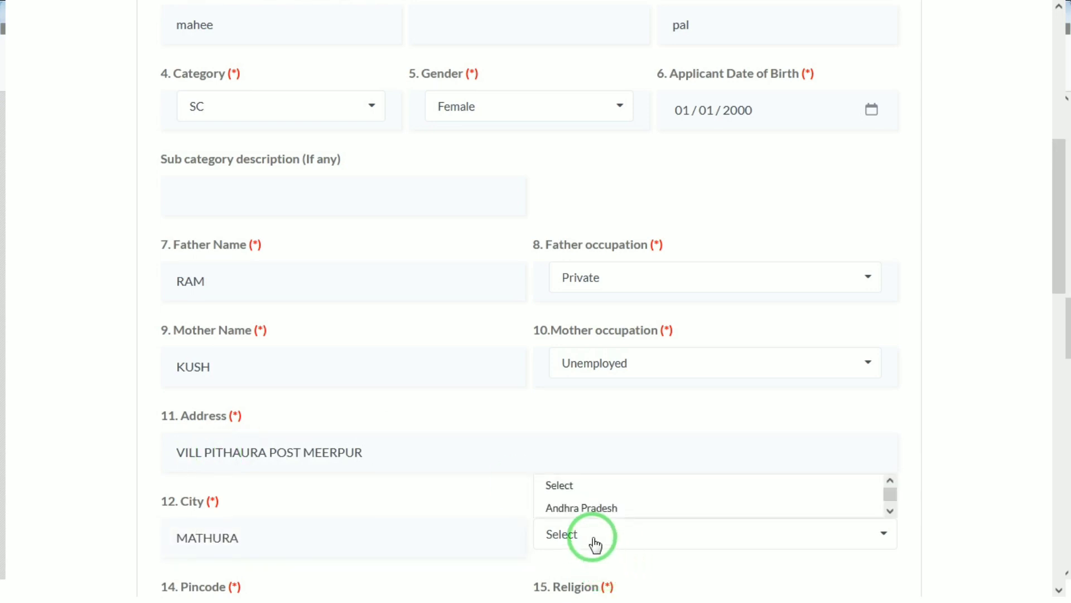
left_click(582, 508)
scroll(584, 517, "down", 6)
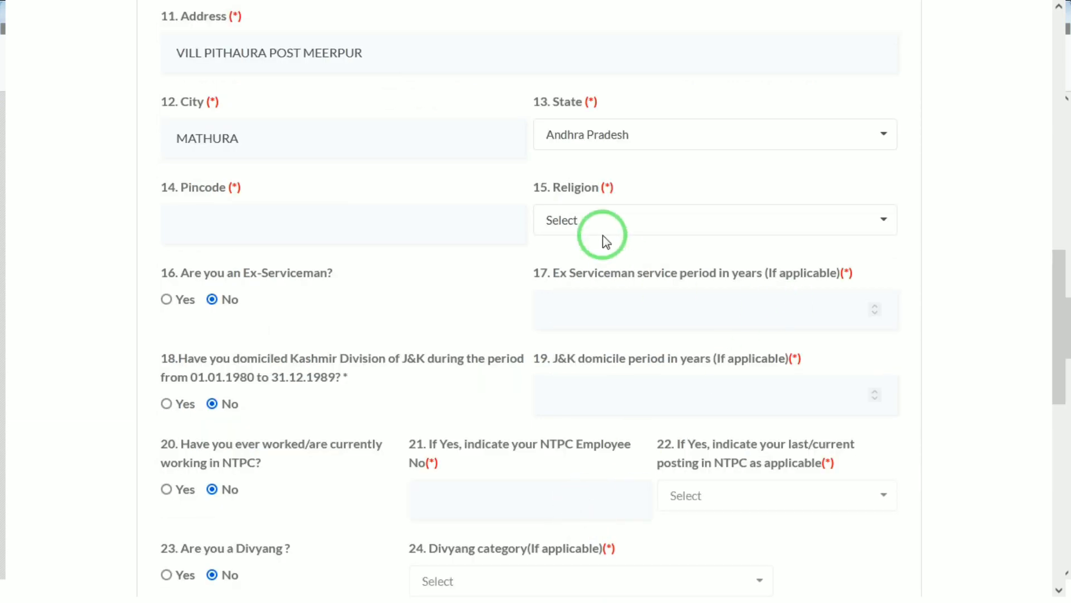
left_click(621, 134)
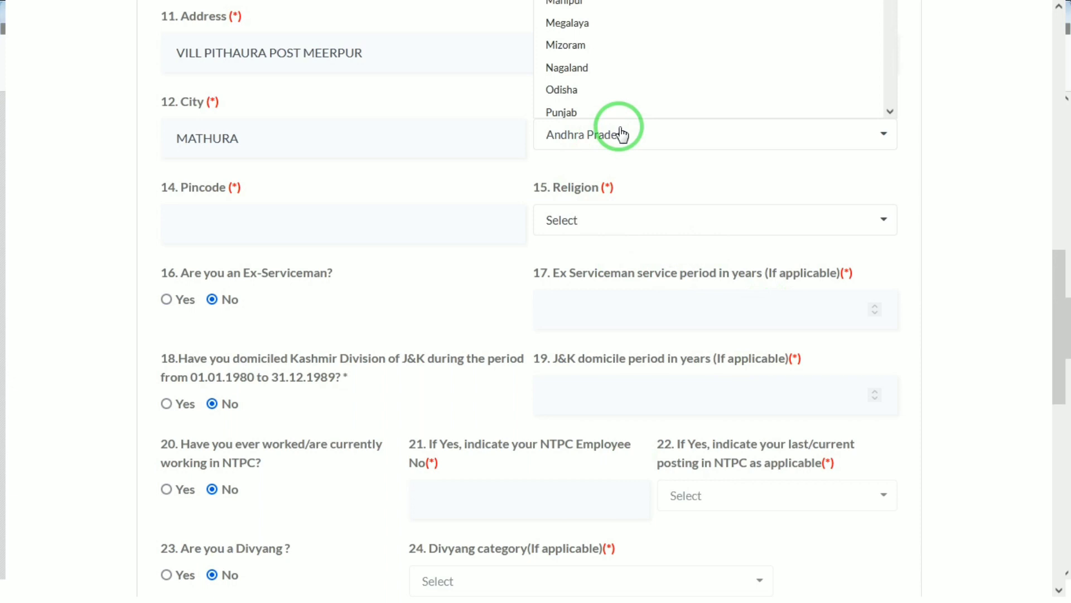
scroll(486, 211, "up", 4)
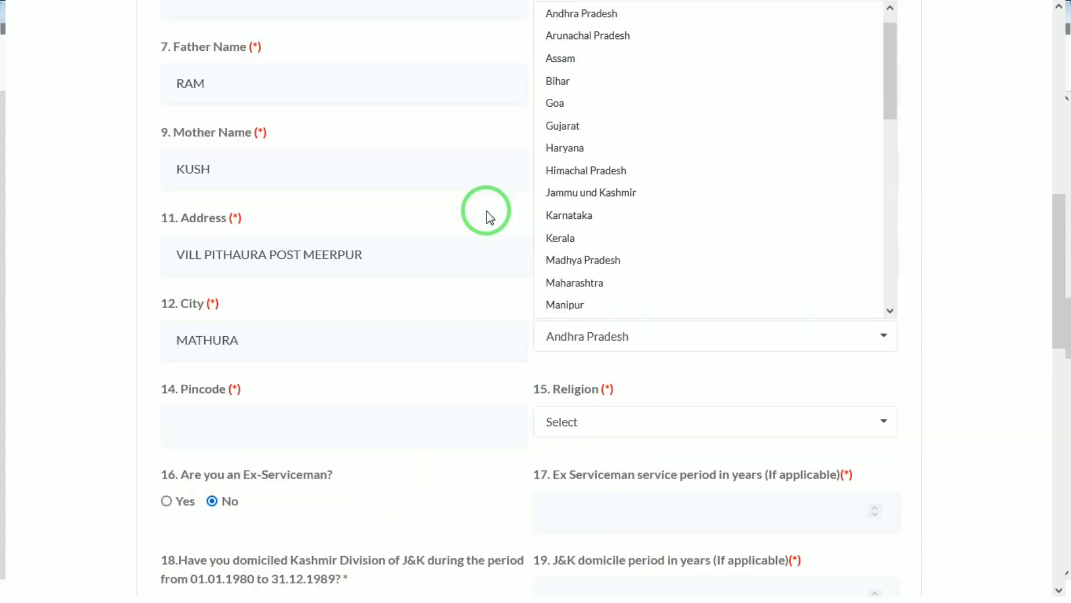
left_click(654, 341)
scroll(654, 338, "down", 4)
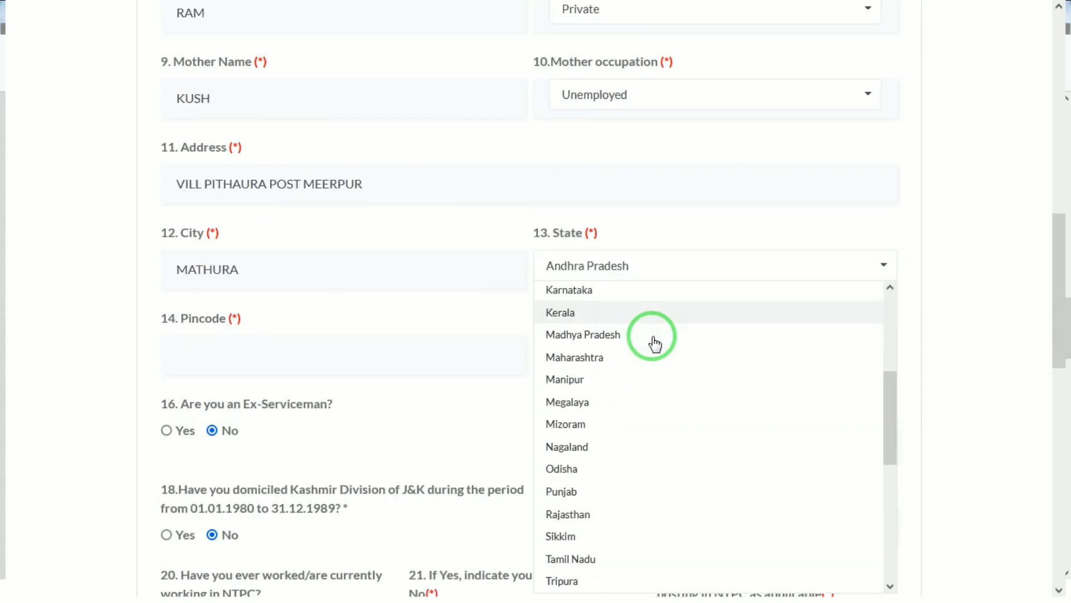
scroll(654, 338, "down", 4)
left_click(653, 338)
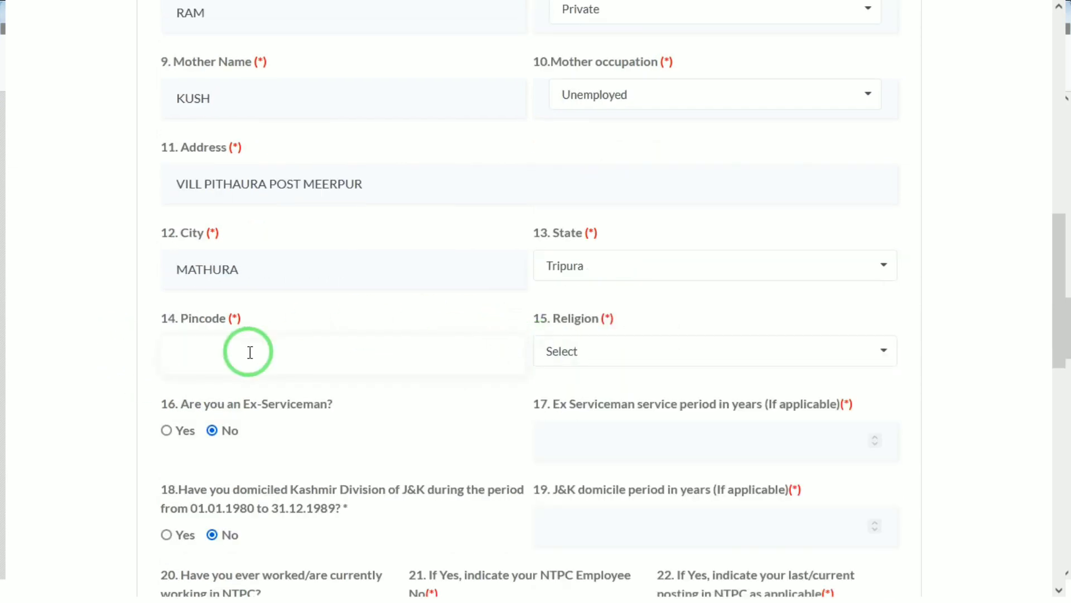
Step: Enter the pincode and choose Hindu as the religion
type("202125")
left_click(570, 350)
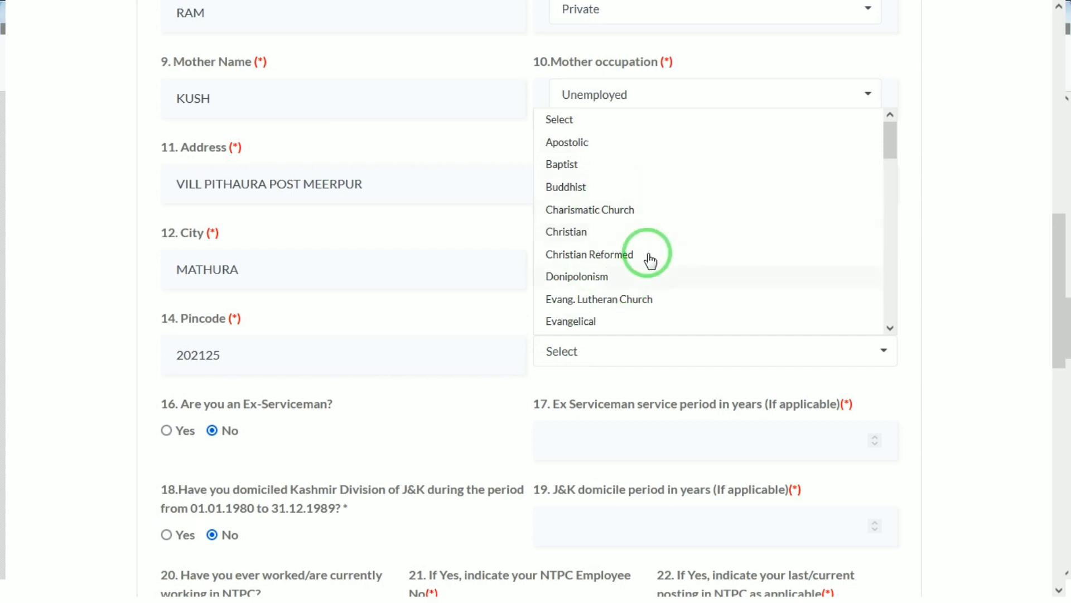
left_click_drag(891, 136, 889, 188)
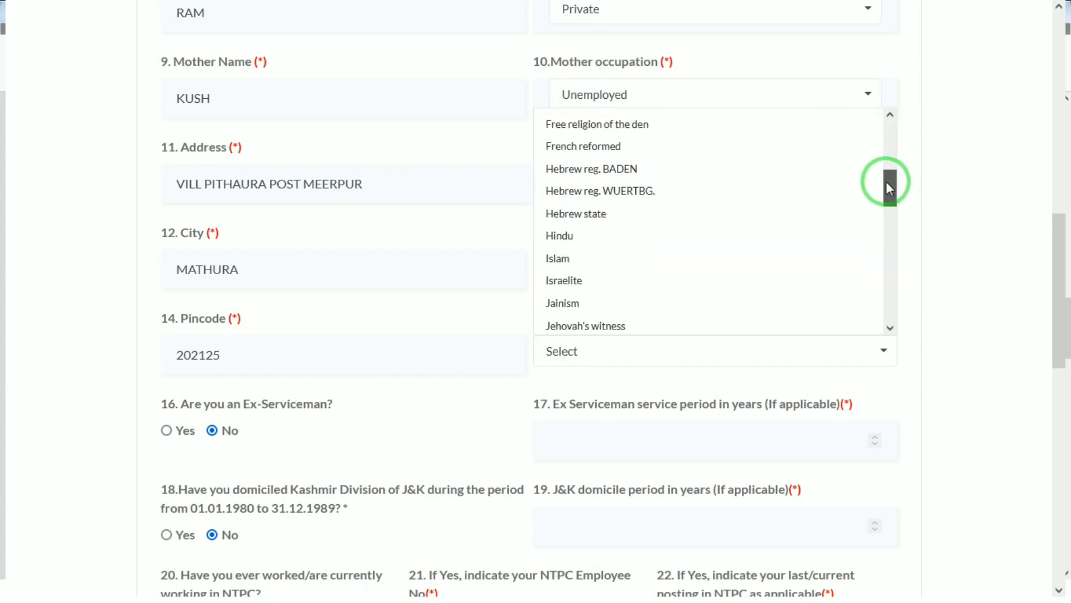
left_click(563, 239)
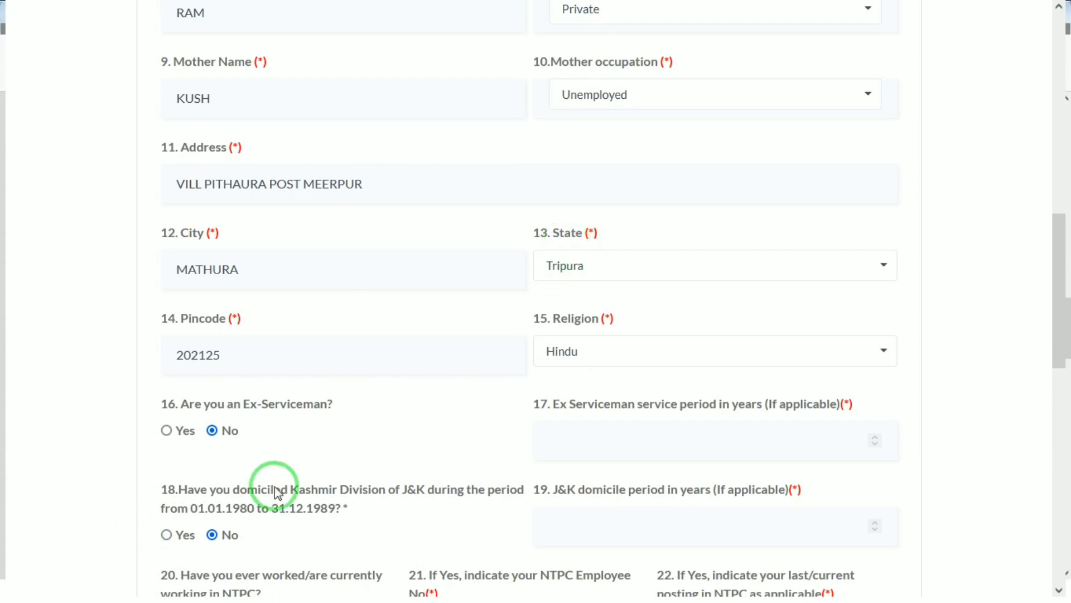
left_click_drag(1062, 296, 1063, 399)
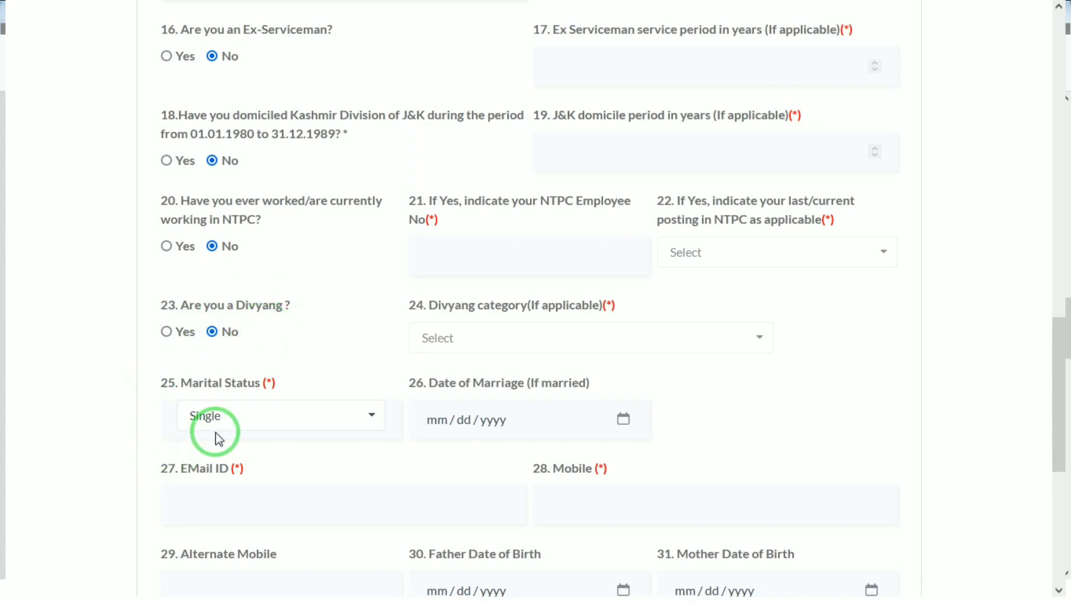
left_click(255, 421)
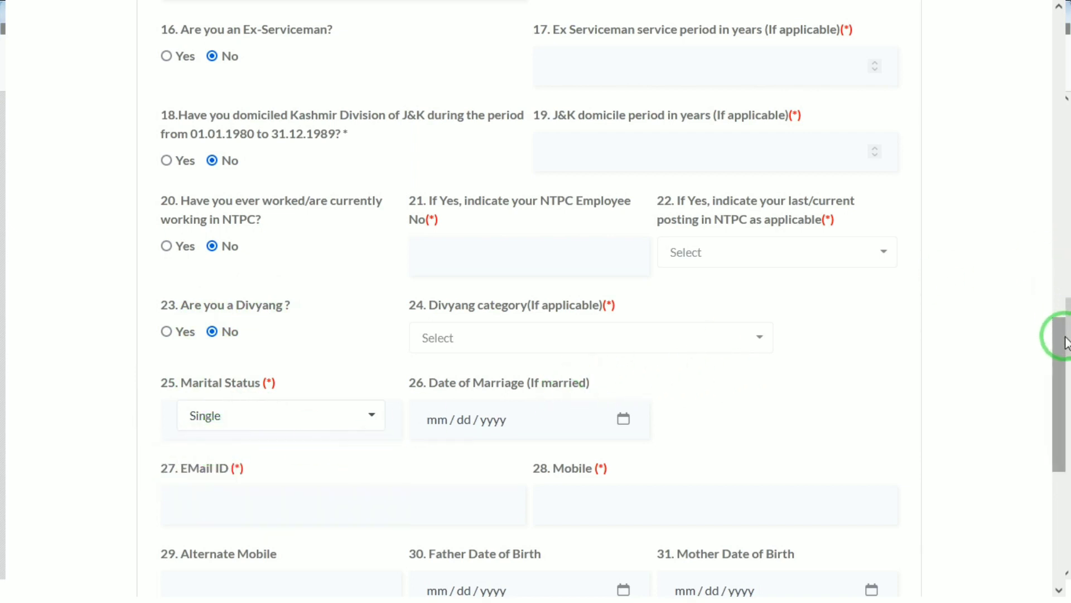
left_click_drag(1060, 352, 1054, 450)
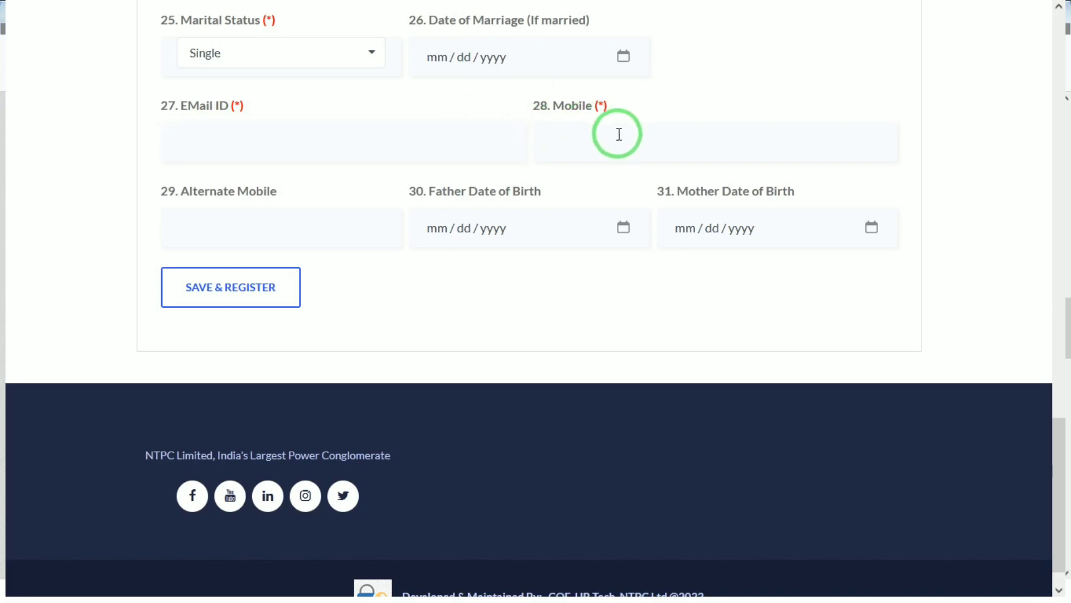
left_click(183, 216)
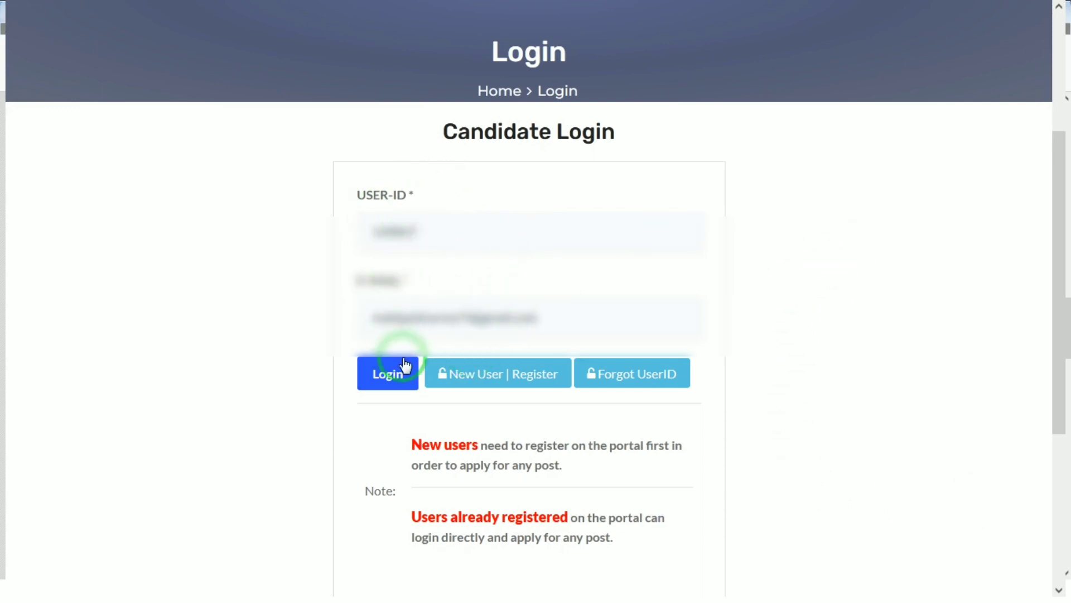
Step: Submit the Candidate Login with the entered user ID and e-mail to get the OTP prompt
left_click(380, 384)
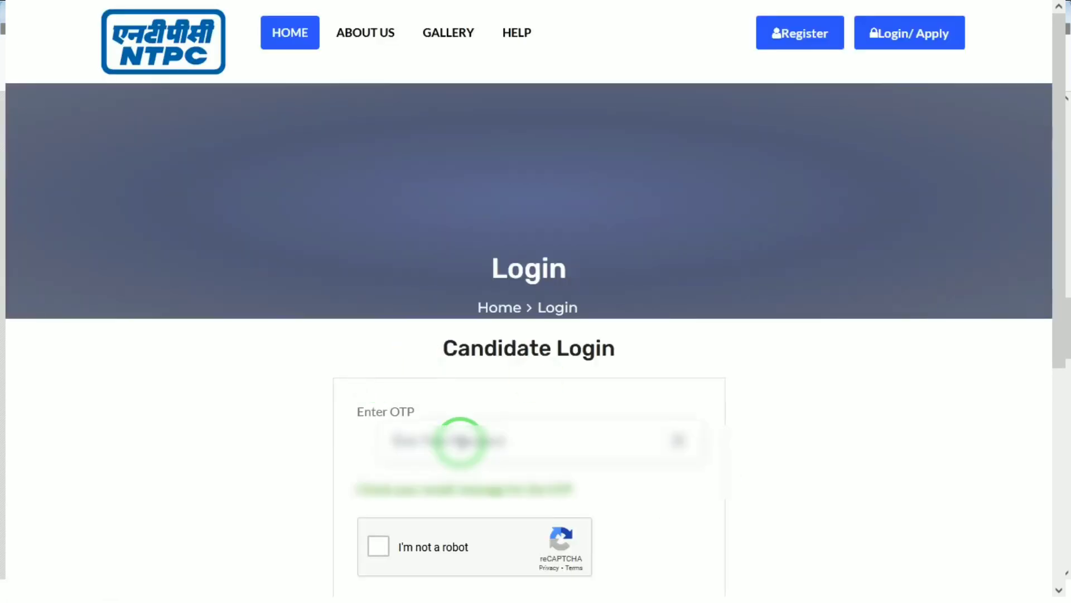
Step: Enter the OTP and solve the reCAPTCHA crosswalk image challenge
type("78")
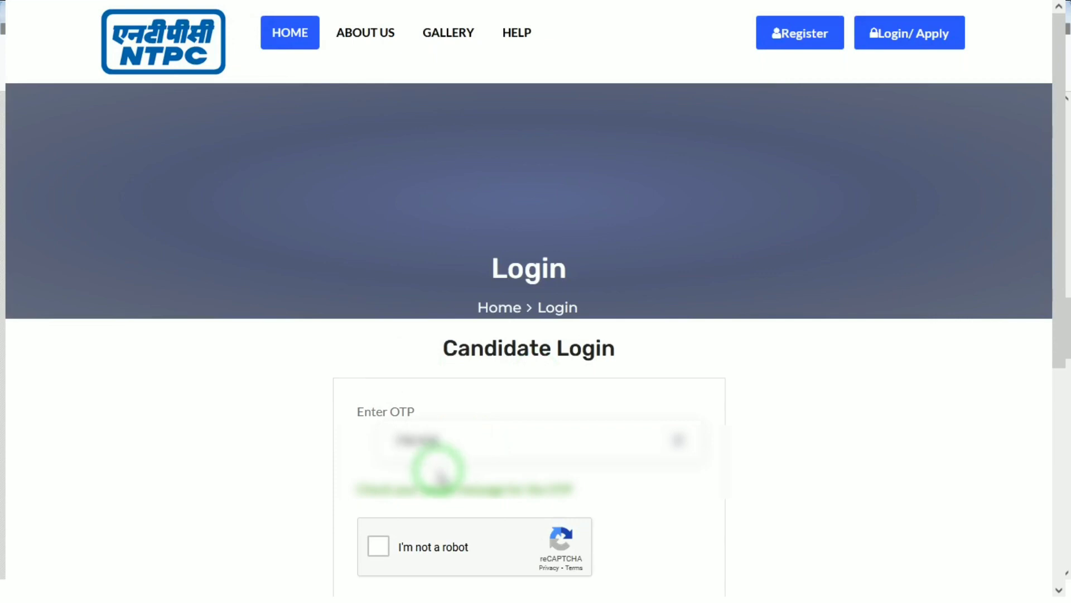
left_click(390, 544)
left_click(376, 547)
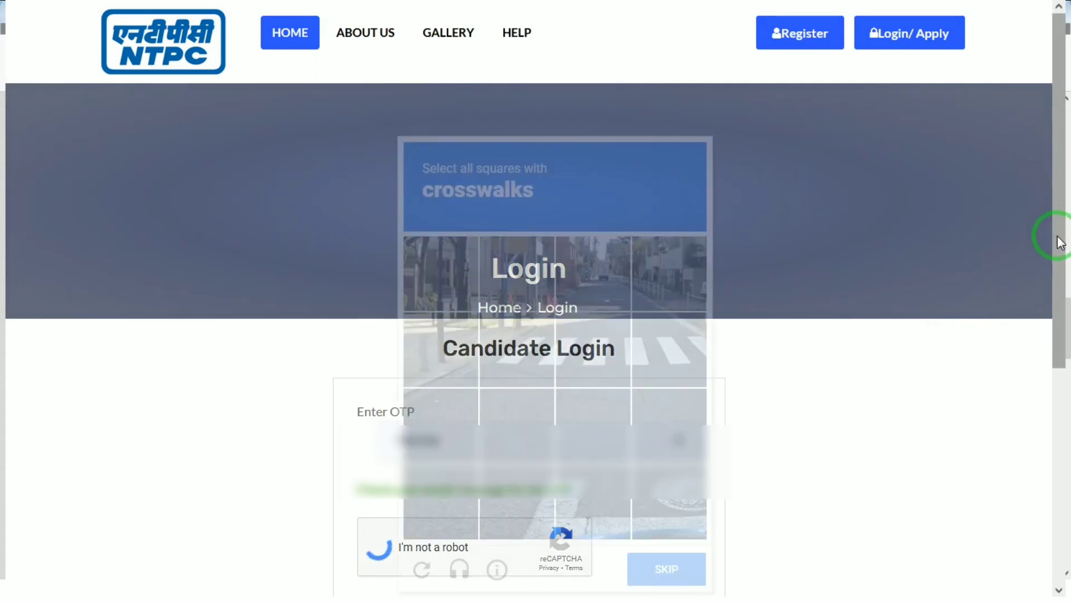
left_click_drag(1058, 237, 1058, 244)
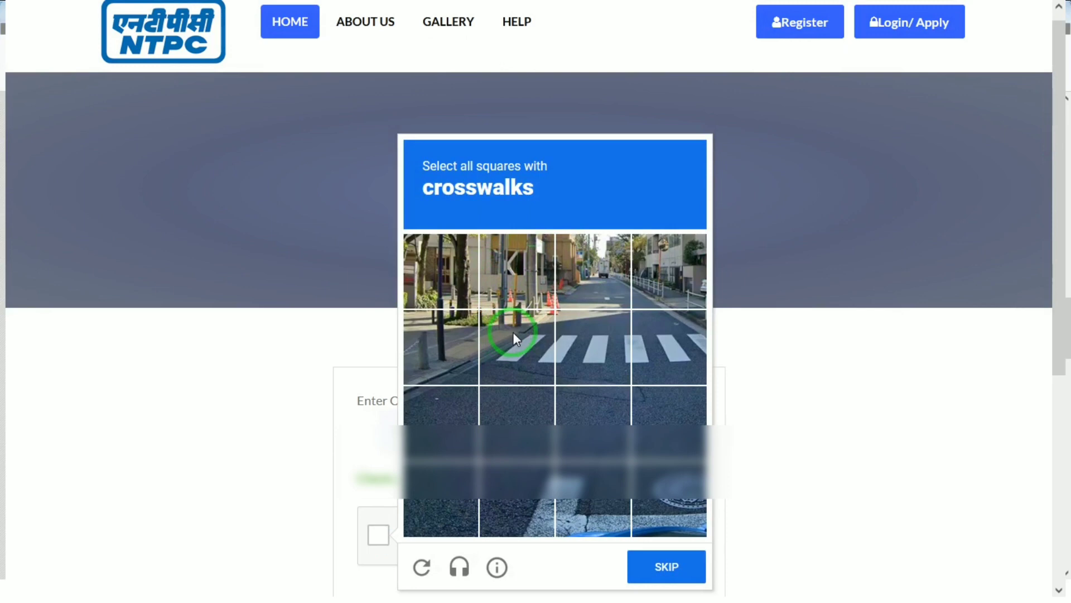
left_click(430, 337)
left_click(521, 318)
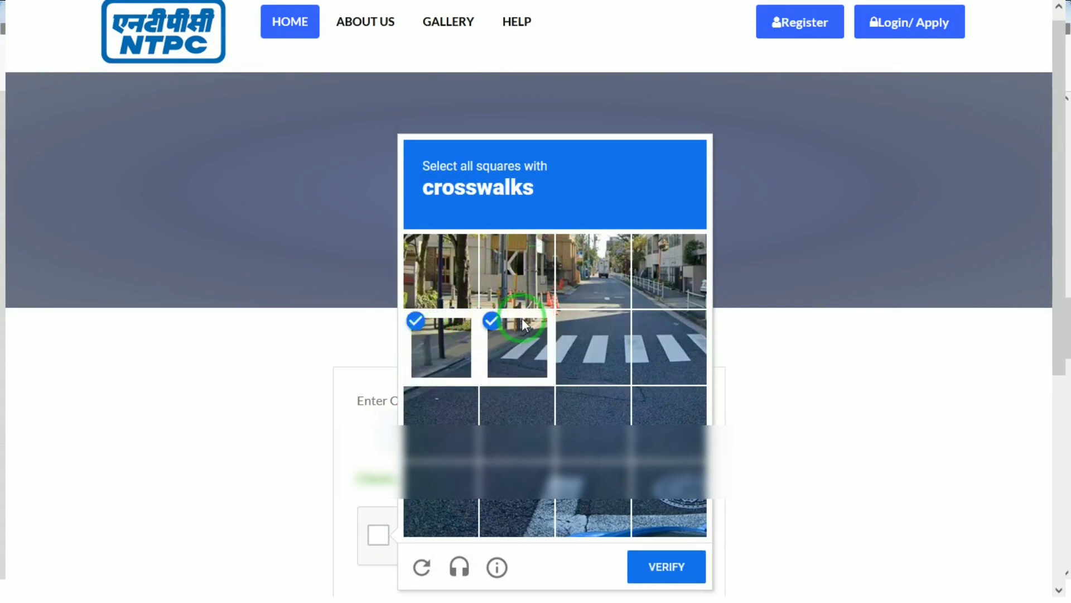
left_click(462, 274)
left_click(491, 265)
left_click(582, 445)
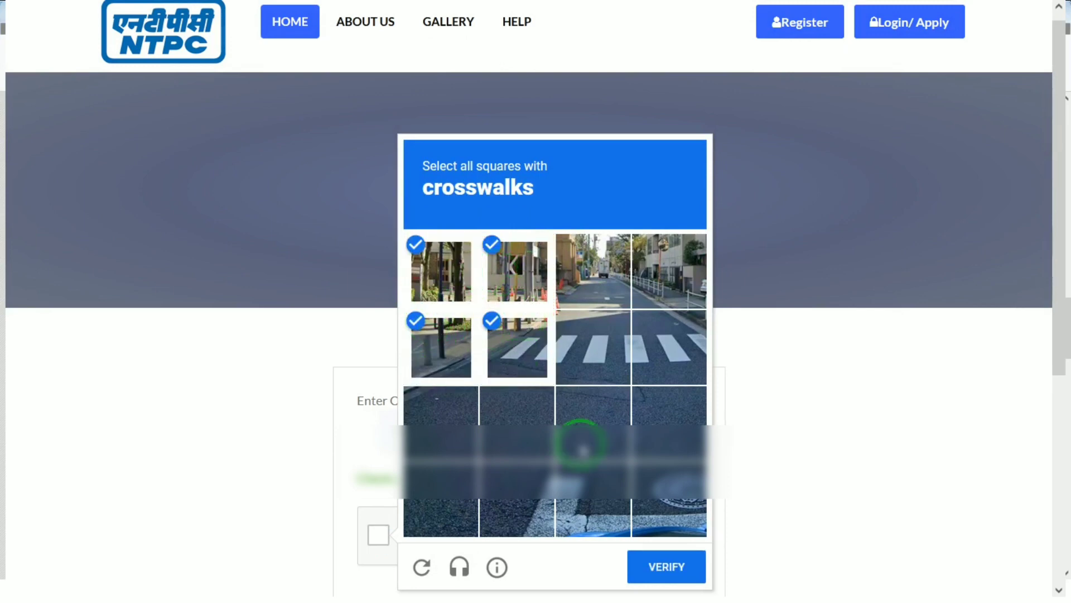
left_click(618, 507)
left_click(664, 566)
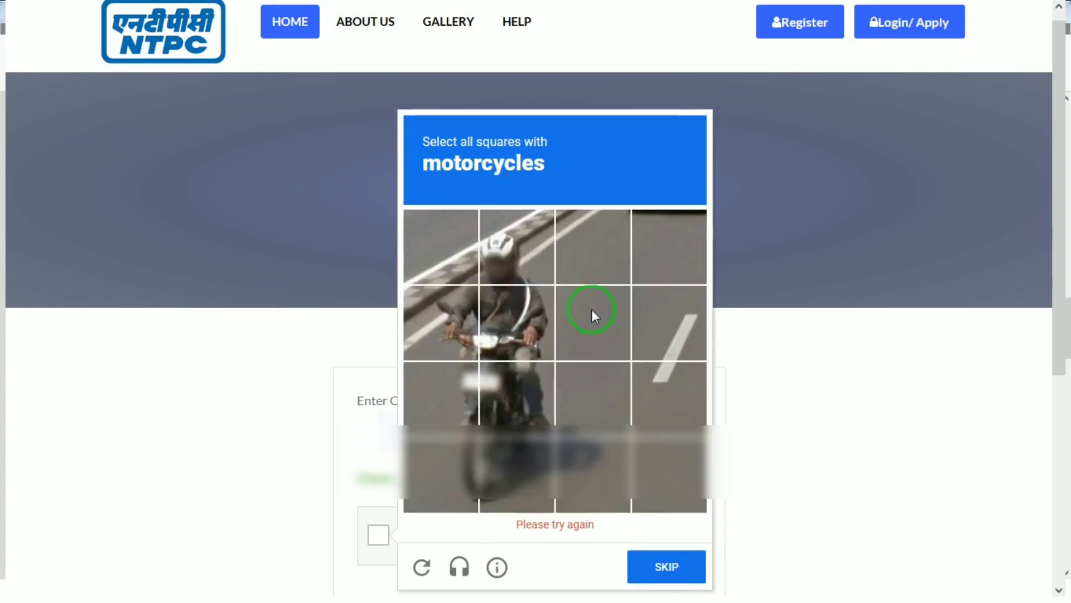
Step: Solve the motorcycle image challenge and submit the OTP to reach the Applicant HomePage
left_click(446, 319)
left_click(533, 313)
left_click(505, 427)
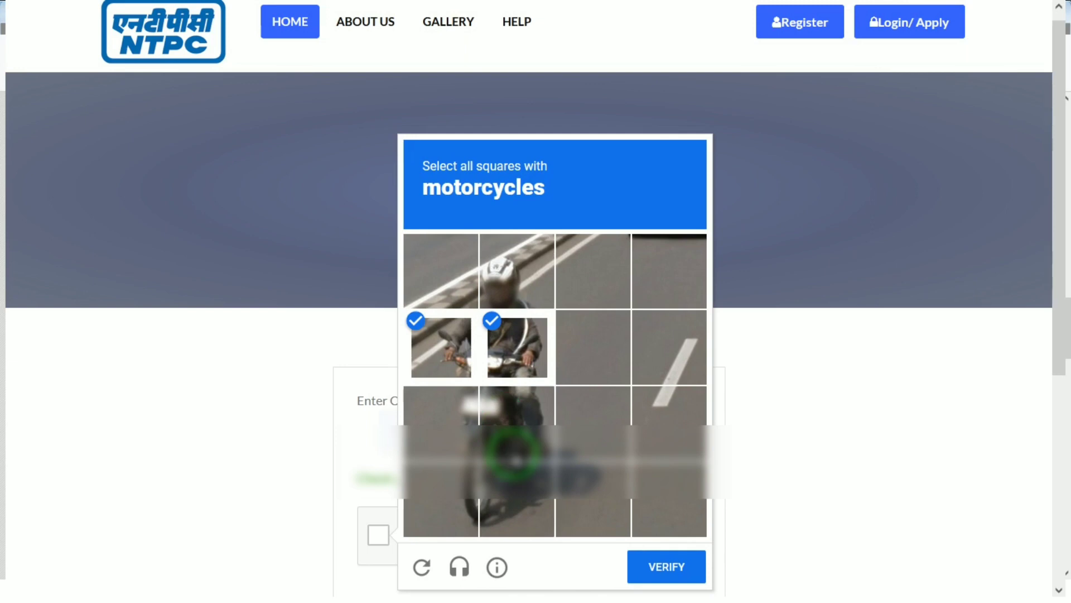
left_click(441, 427)
left_click(446, 497)
left_click(491, 495)
left_click(558, 496)
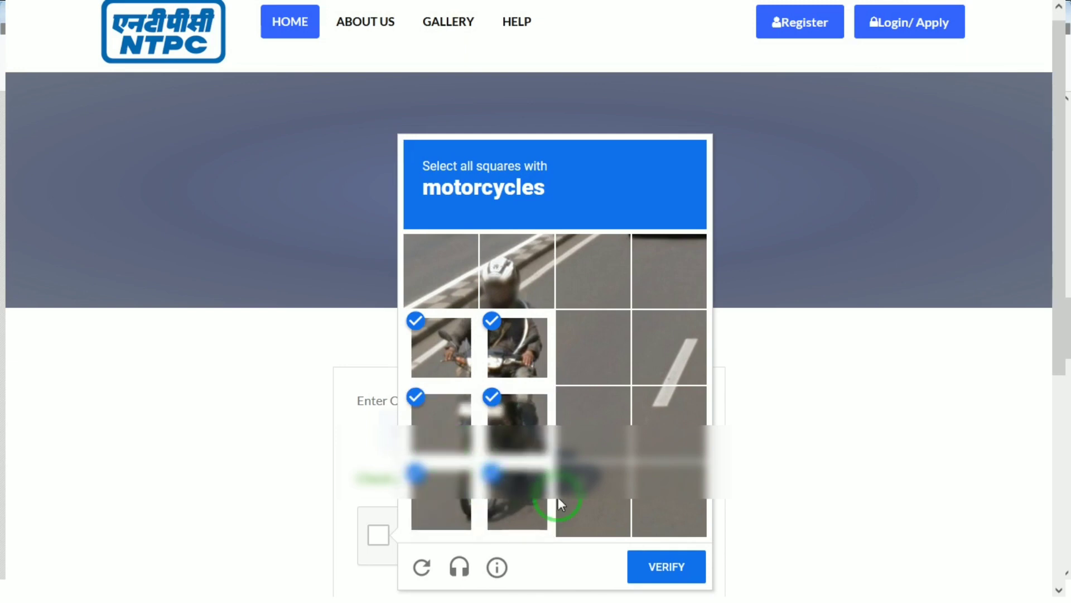
left_click(662, 566)
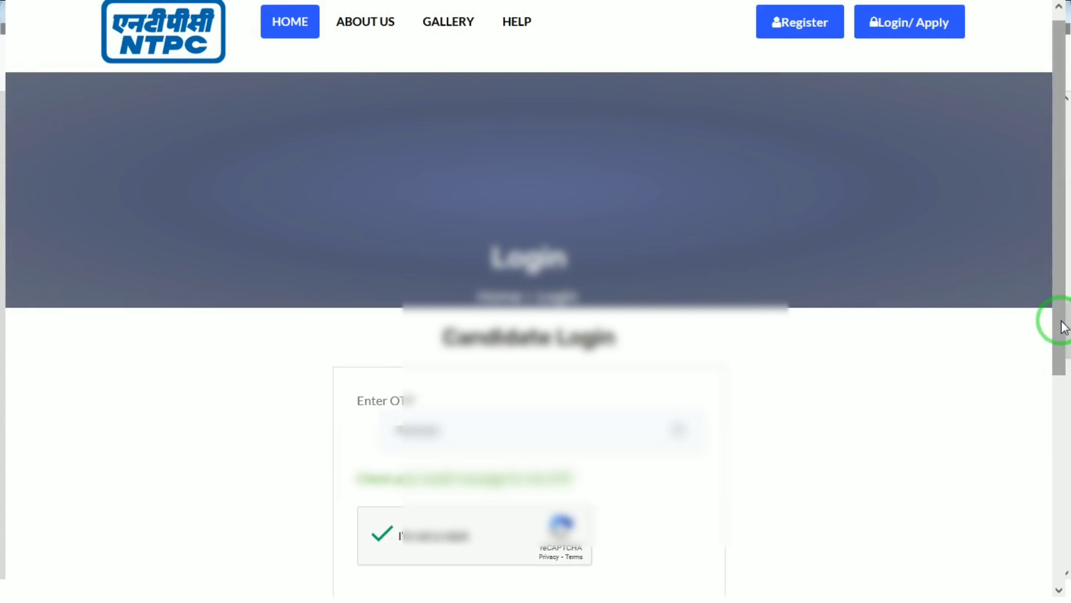
left_click_drag(1057, 318, 1062, 488)
left_click(398, 370)
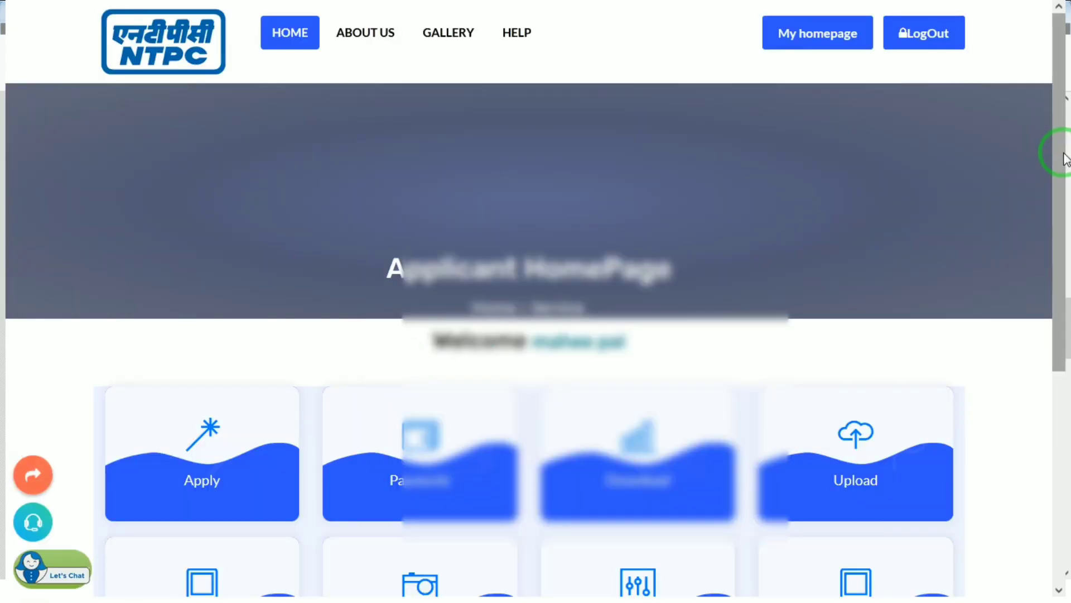
Step: Start an application under AdvNo-052023 for Assistant Engineer (Operation)- Electrical
left_click_drag(1063, 154, 1058, 234)
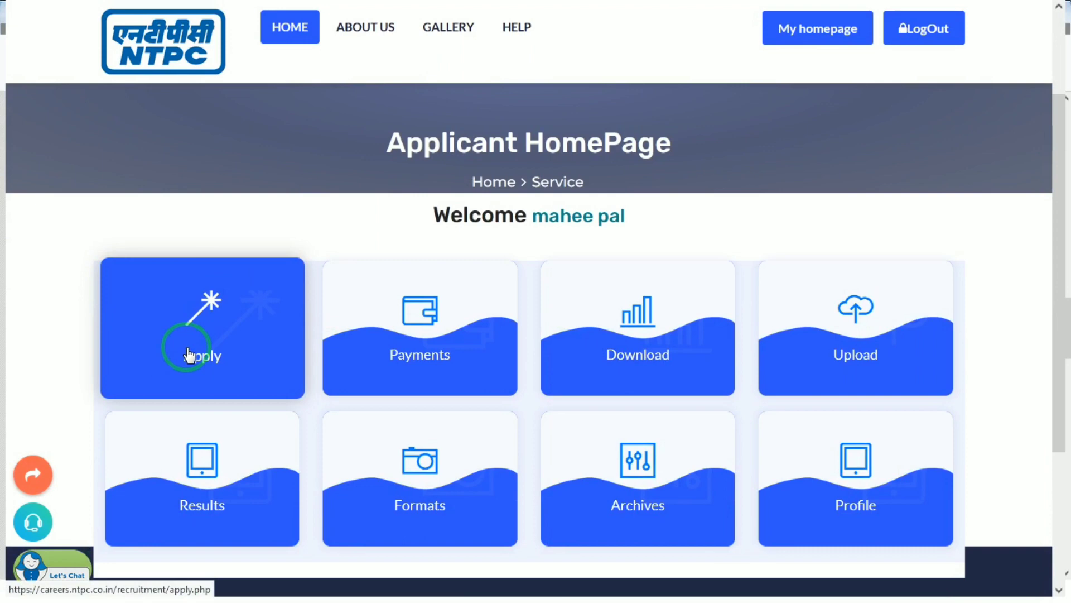
left_click(188, 355)
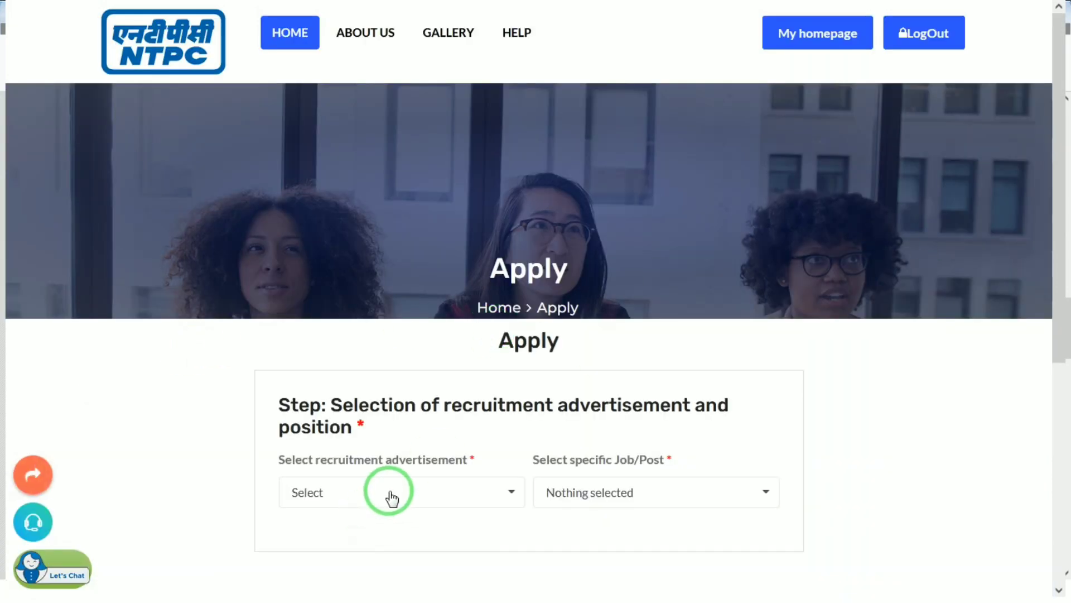
left_click(392, 496)
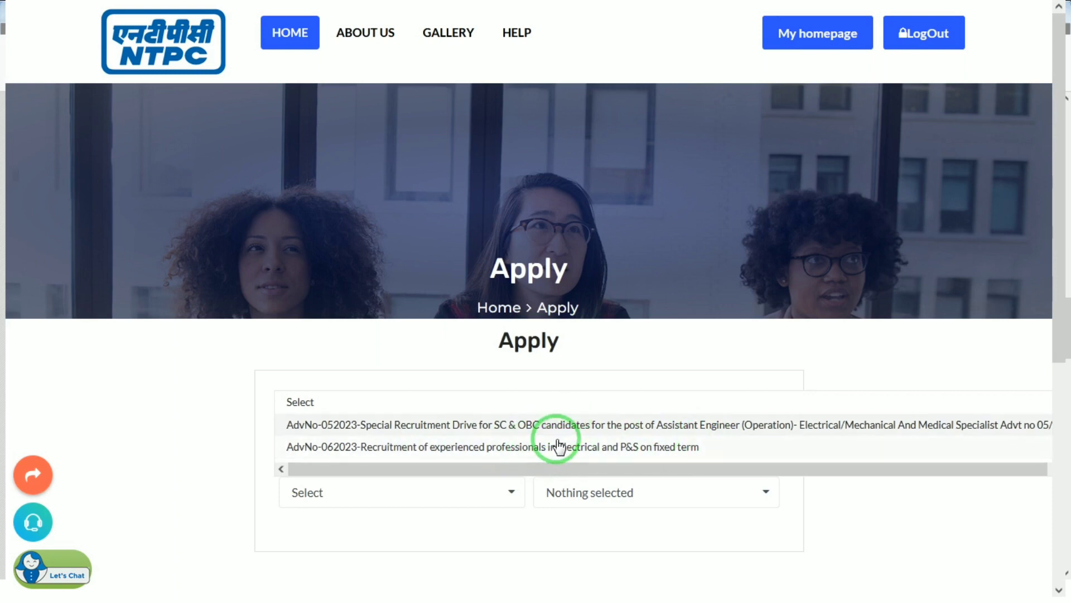
left_click(605, 430)
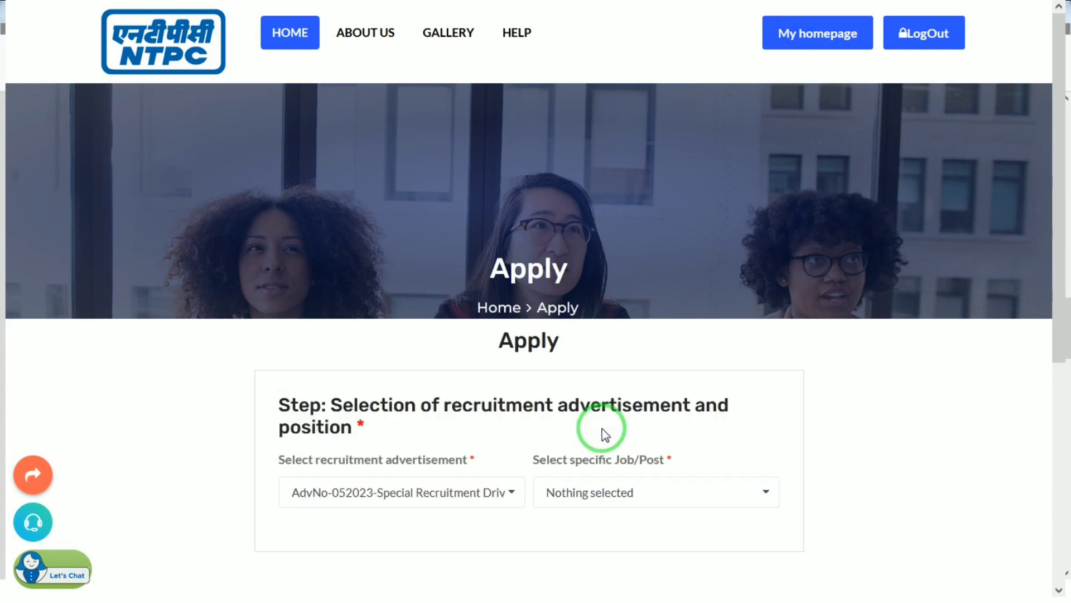
left_click(625, 497)
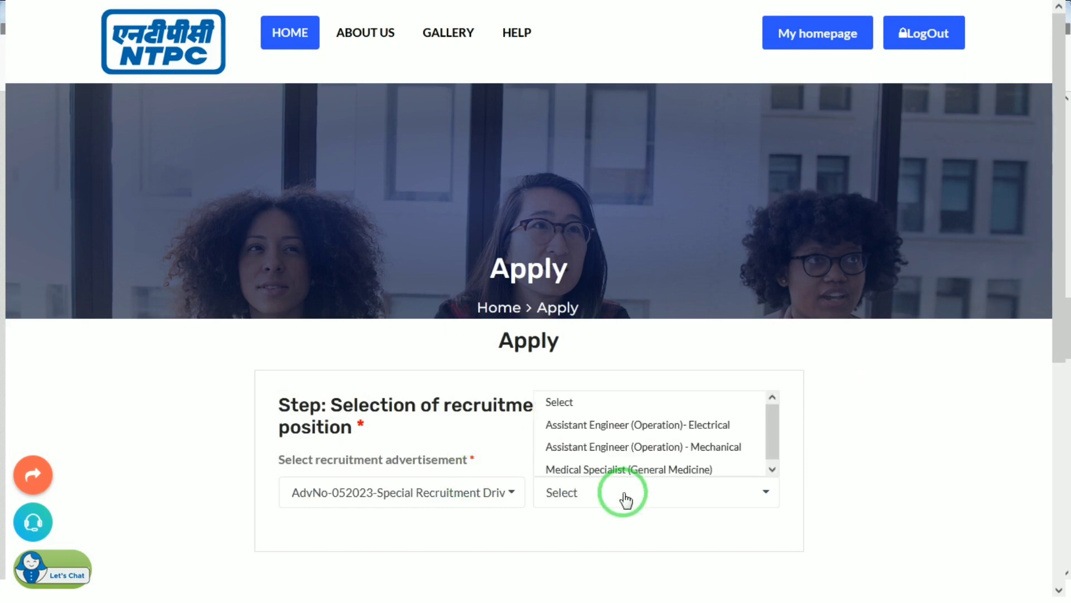
left_click(641, 431)
Step: Answer 2 to the experience question and continue to the qualification details step
left_click_drag(1060, 225, 1061, 372)
left_click(648, 363)
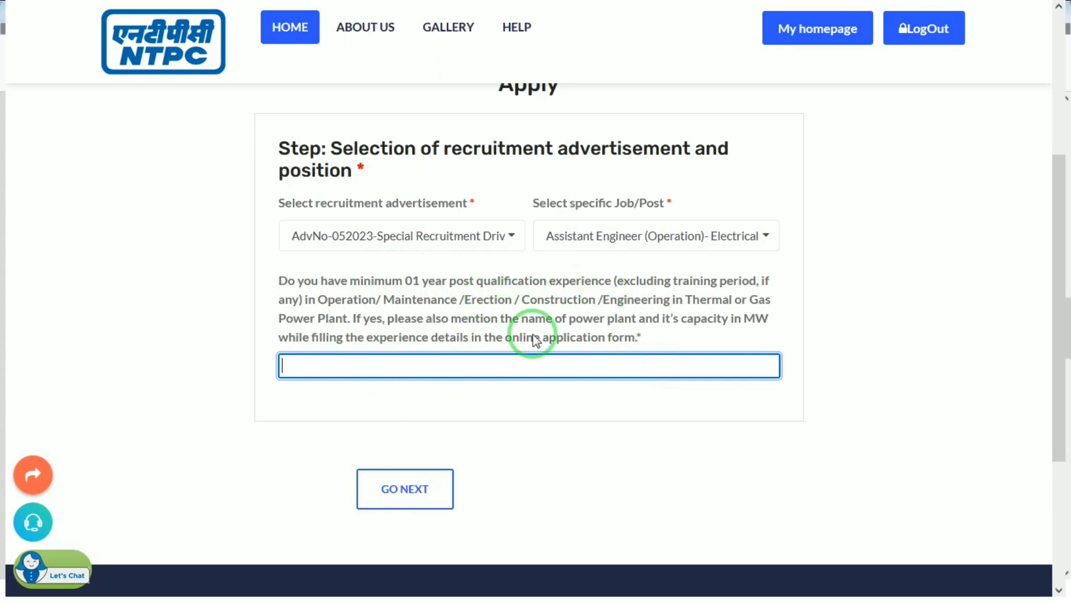
left_click(410, 492)
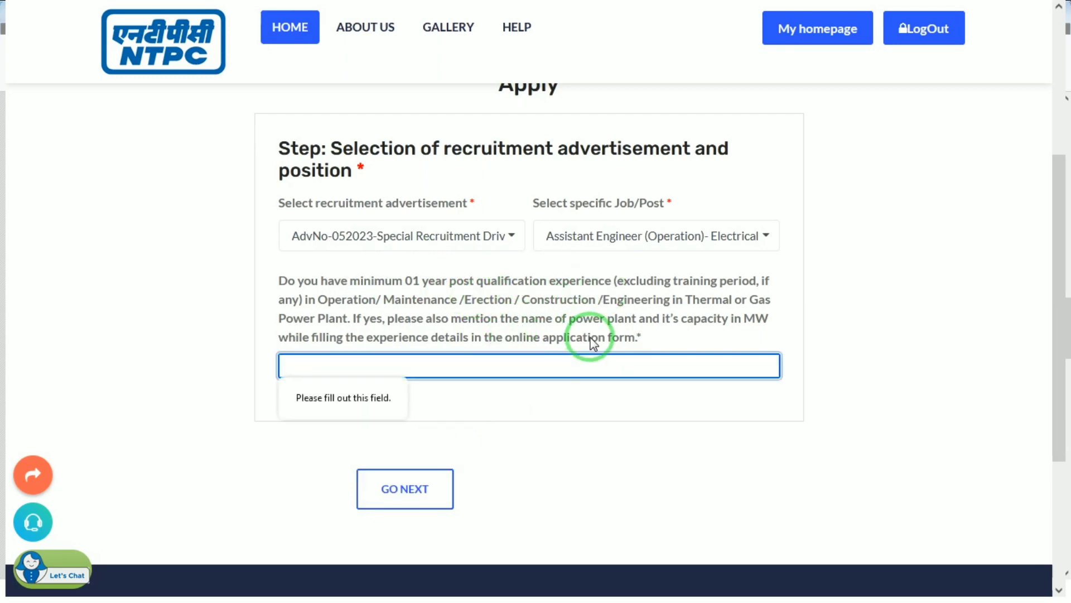
type("2")
key("Tab")
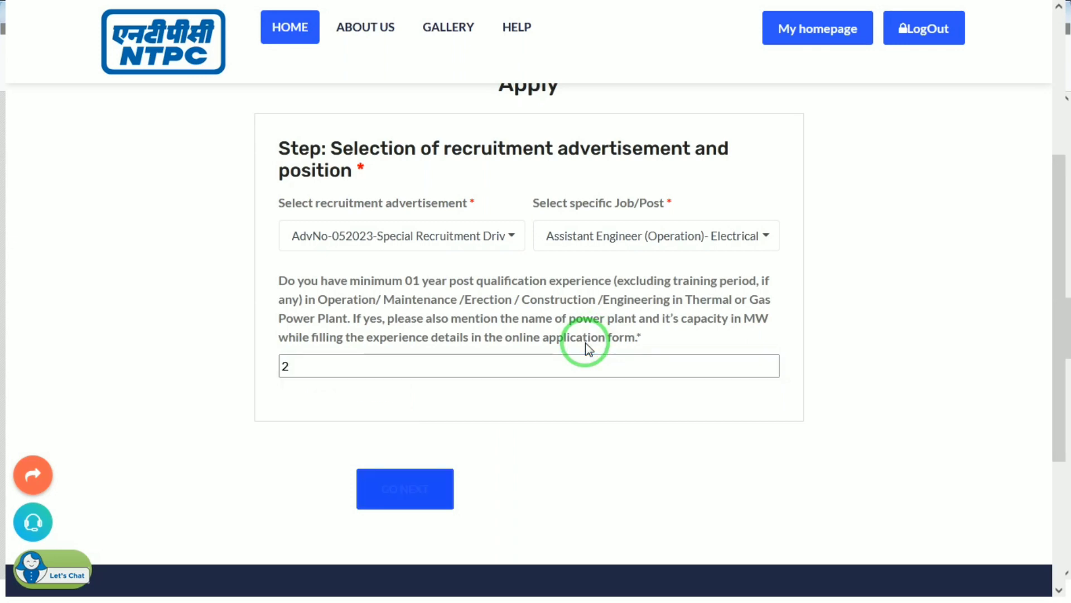
left_click(444, 493)
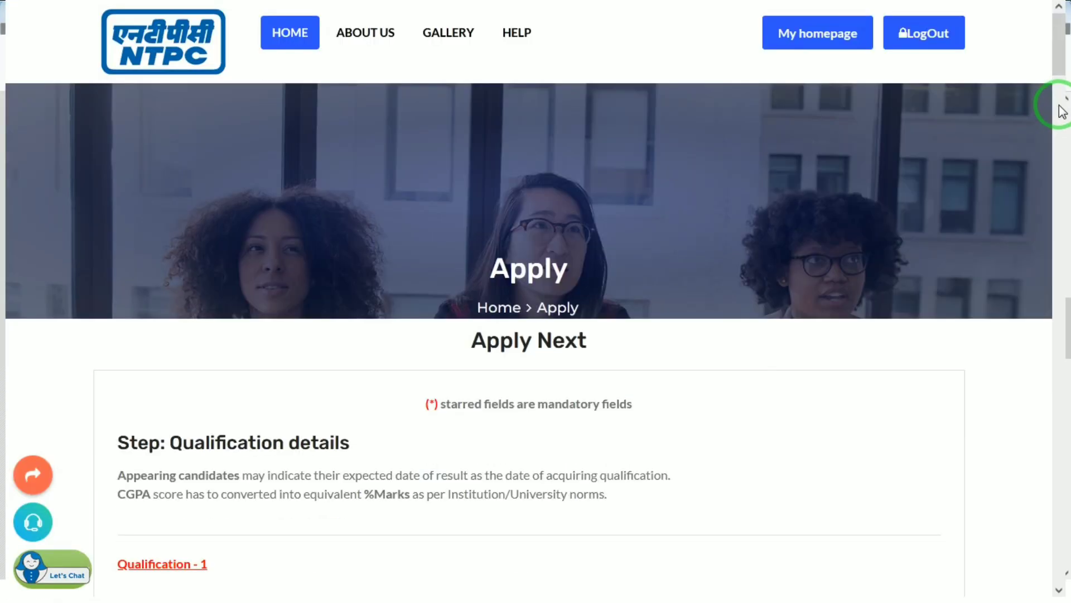
Step: Set Qualification 1 to B.E/B.Tech-Degree in Engineering with the Electrical branch
left_click(1059, 105)
mouse_move(1059, 105)
left_mouse_down()
mouse_move(1062, 82)
mouse_move(1063, 97)
left_mouse_up()
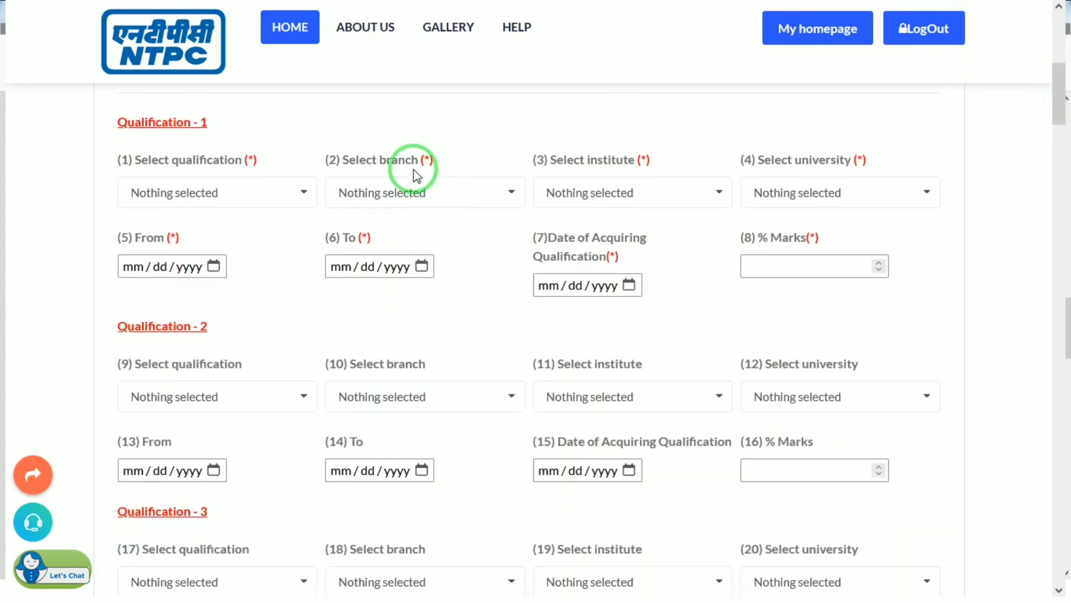
left_click(226, 195)
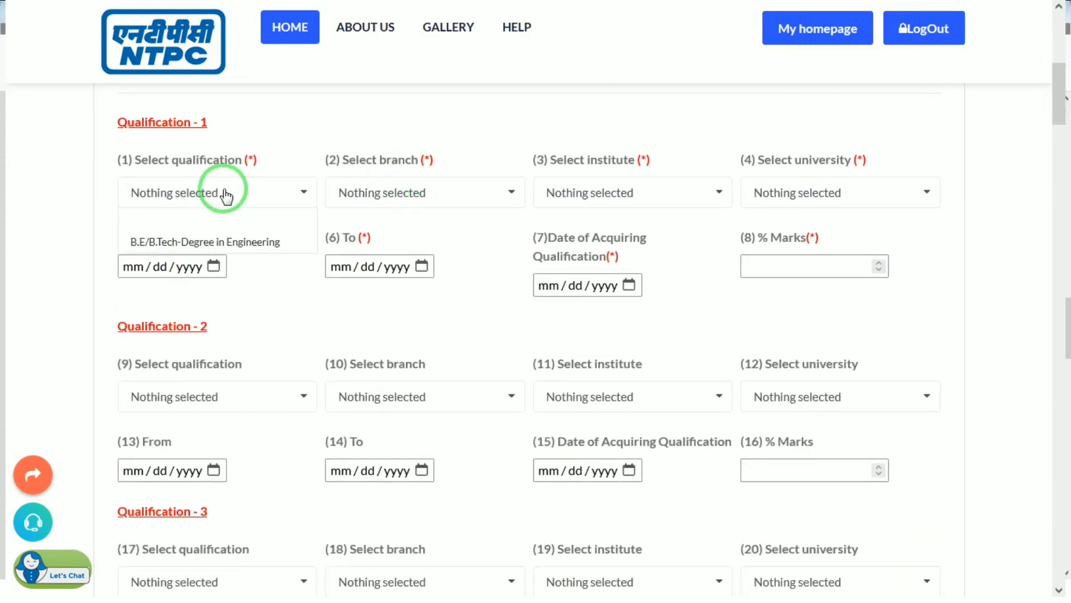
left_click(149, 241)
left_click(385, 208)
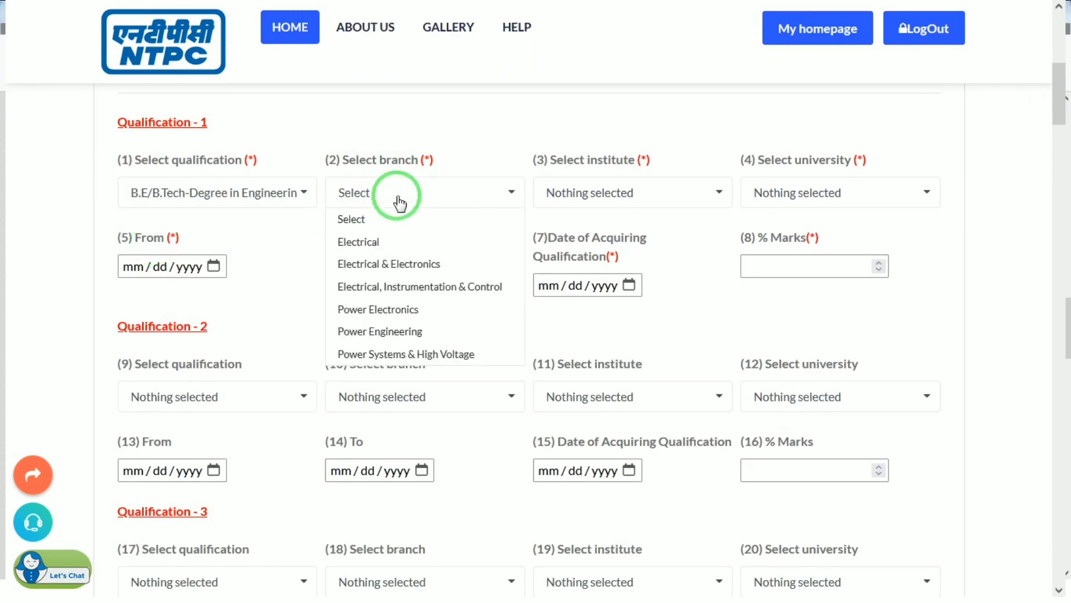
left_click(359, 243)
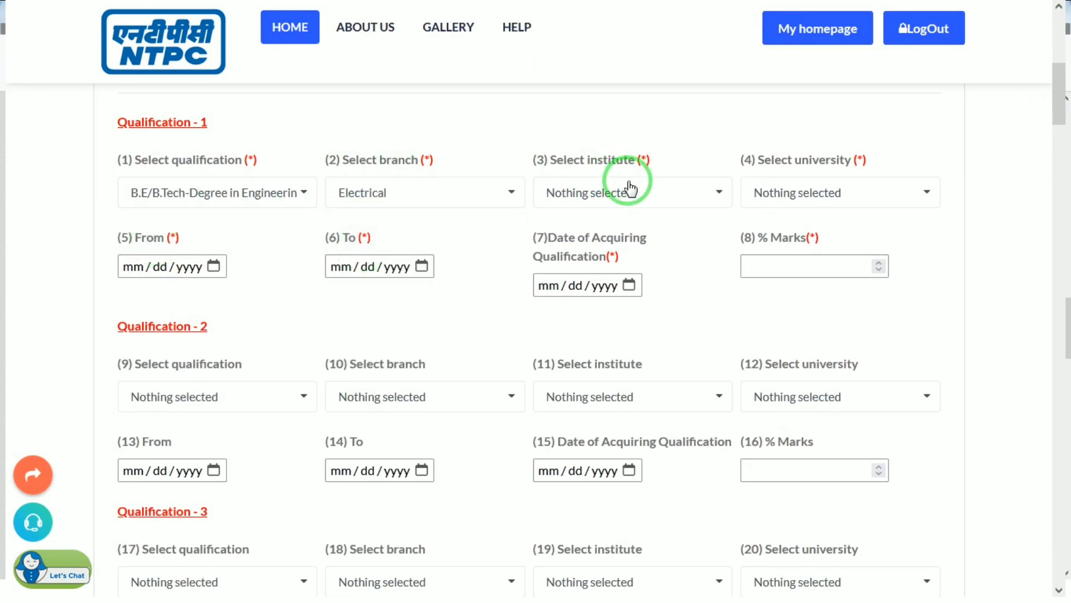
left_click(621, 198)
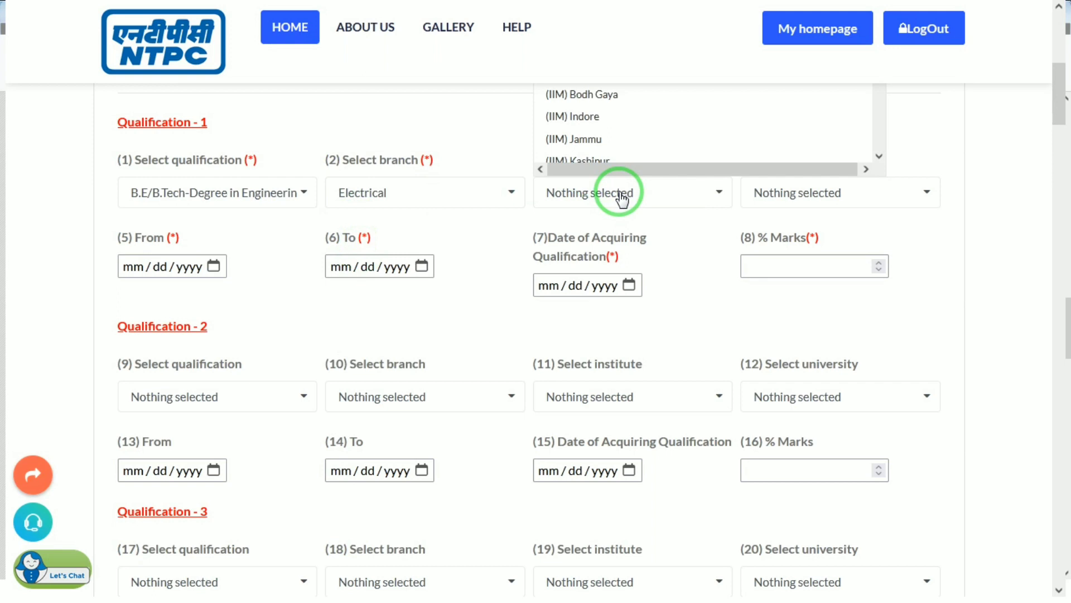
left_click(619, 195)
Step: Enter the study period From 01/01/2019 To 01/01/2023
left_click(223, 266)
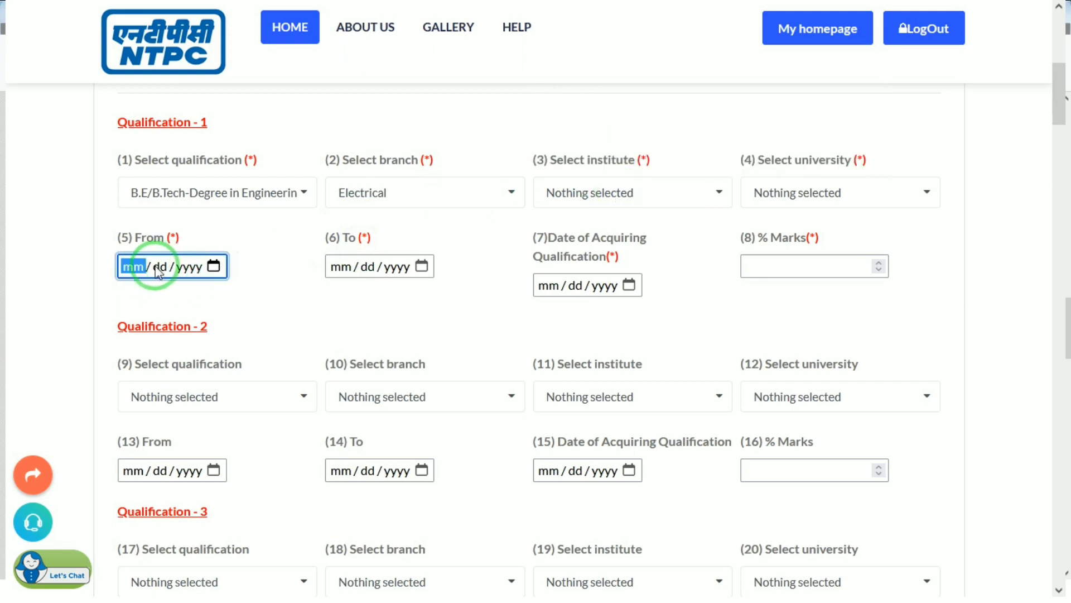
type("010120")
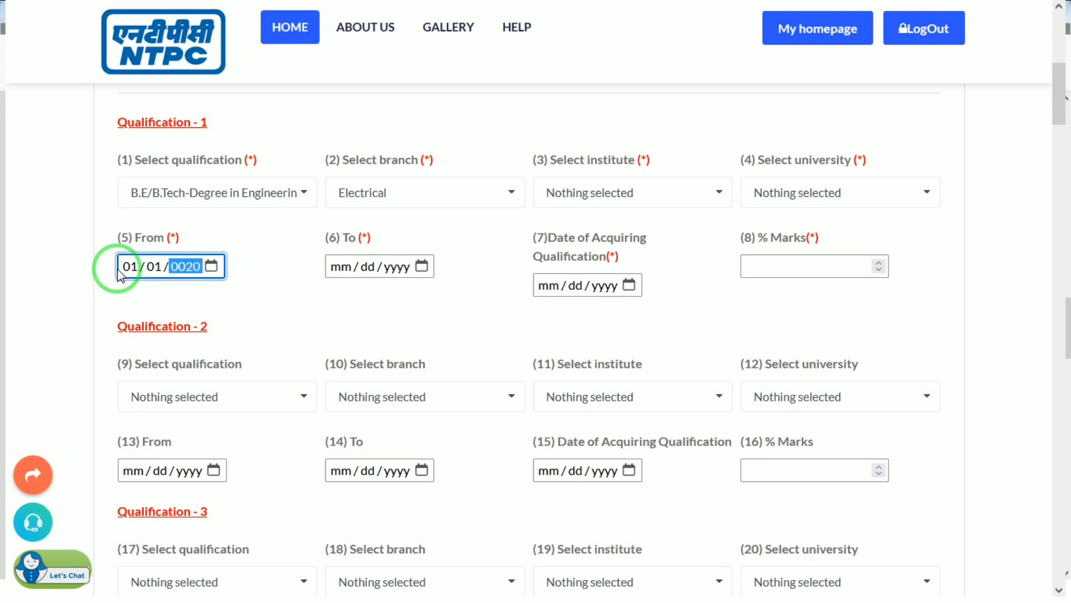
key("Tab")
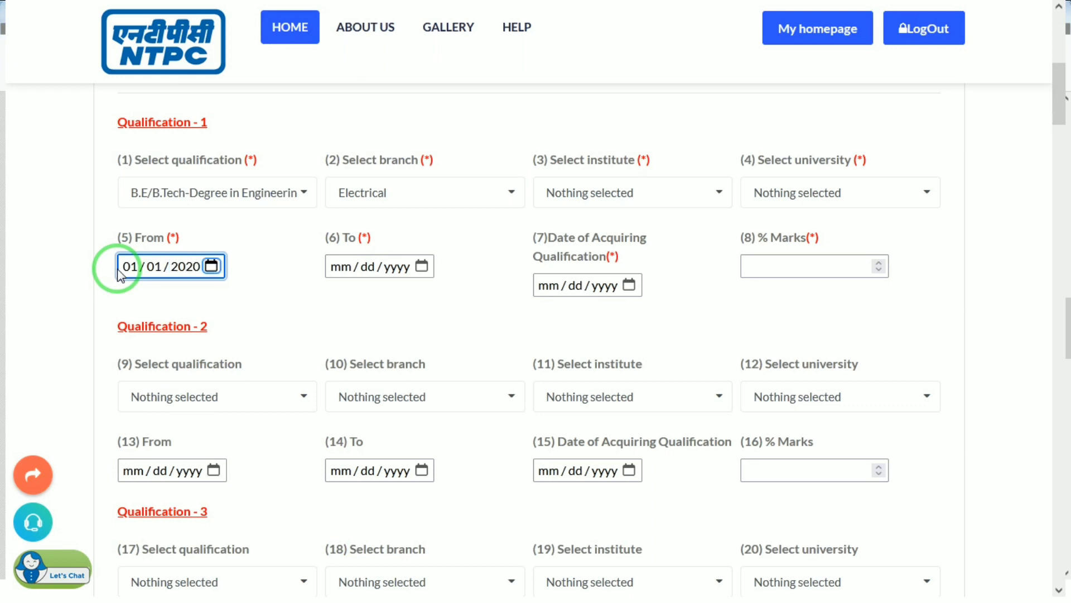
key("Tab")
type("01012")
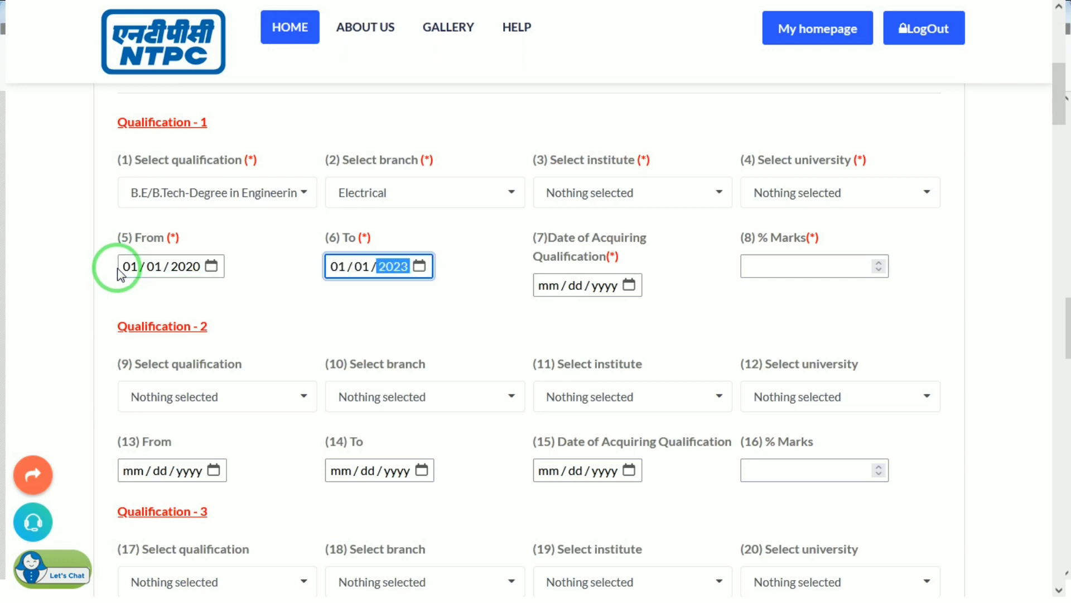
left_click(189, 267)
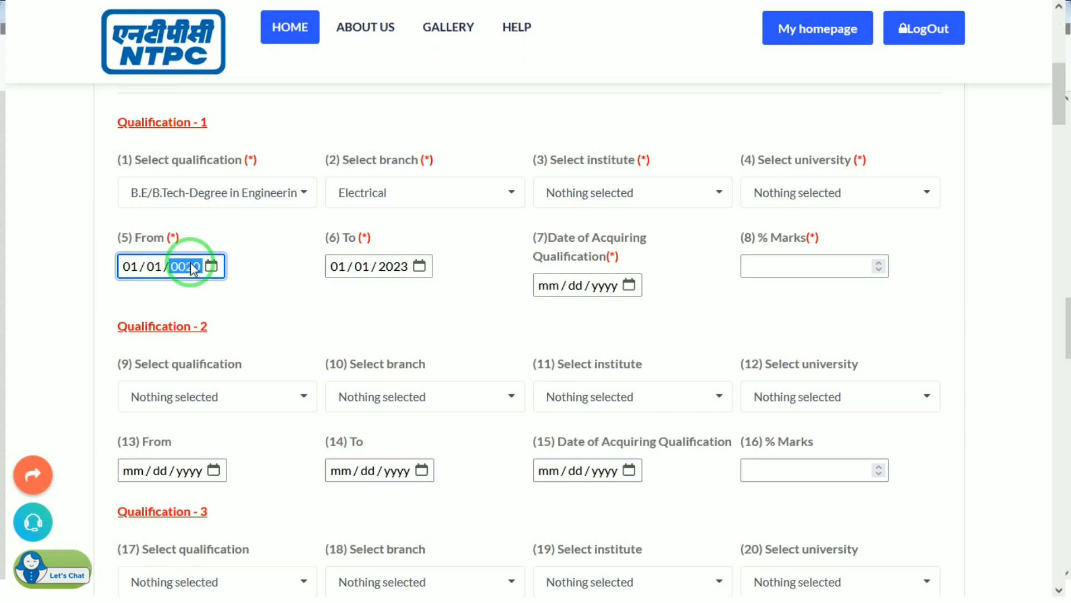
type("2019")
key("Tab")
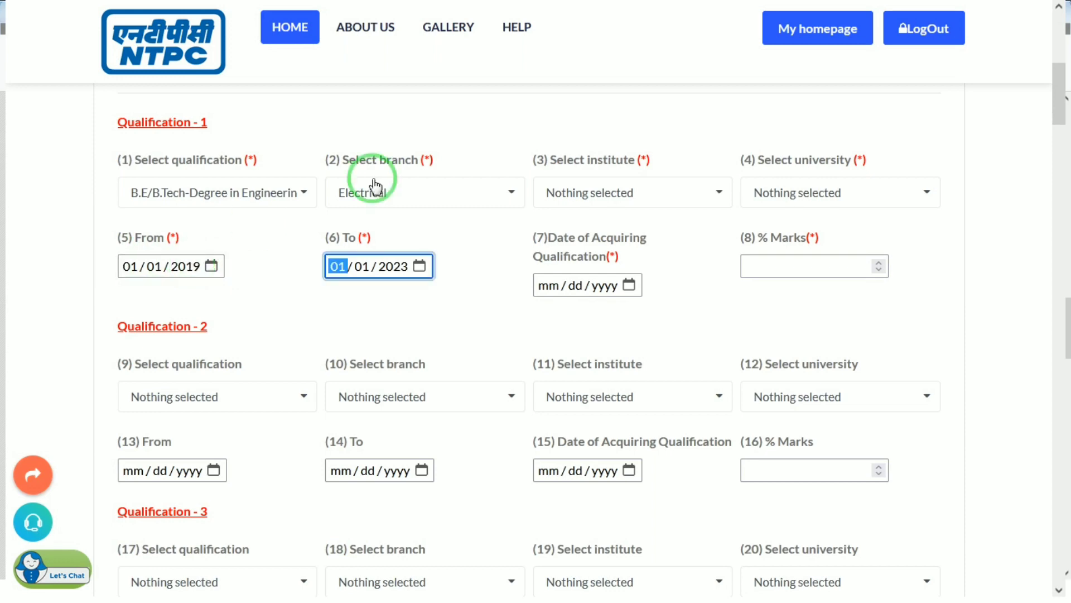
Step: Open the Qualification 1 institute list and scroll through it
left_click(599, 202)
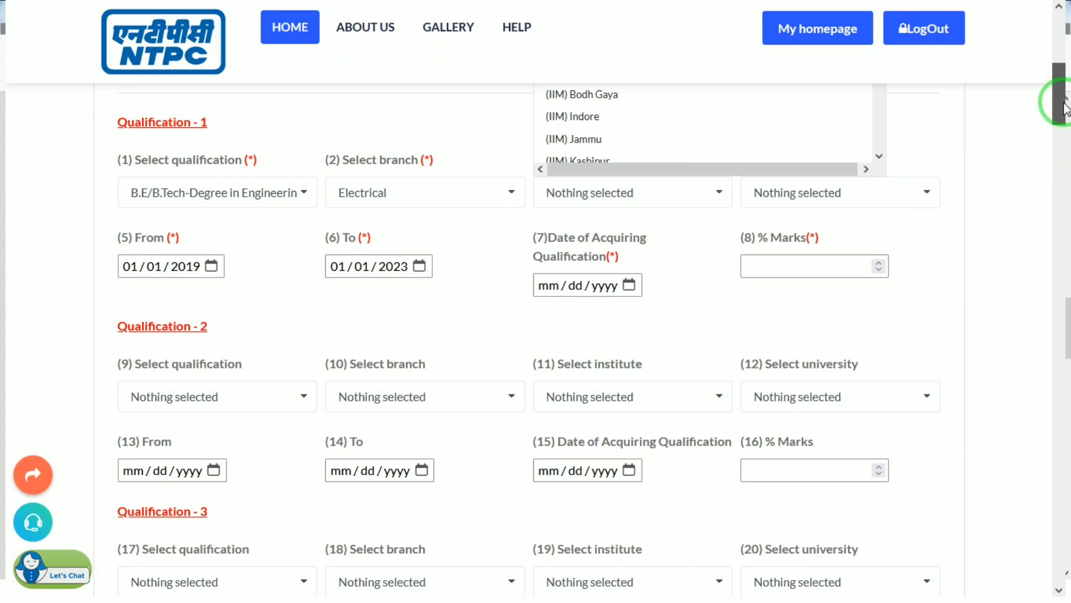
left_click_drag(1066, 100, 1063, 54)
scroll(880, 129, "down", 8)
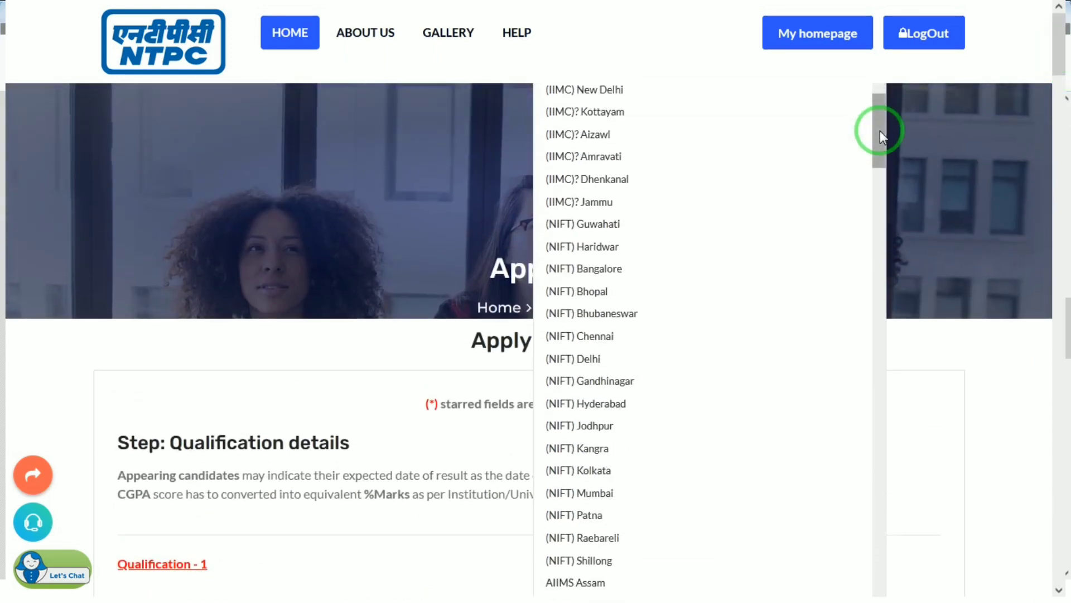
left_click_drag(880, 131, 877, 460)
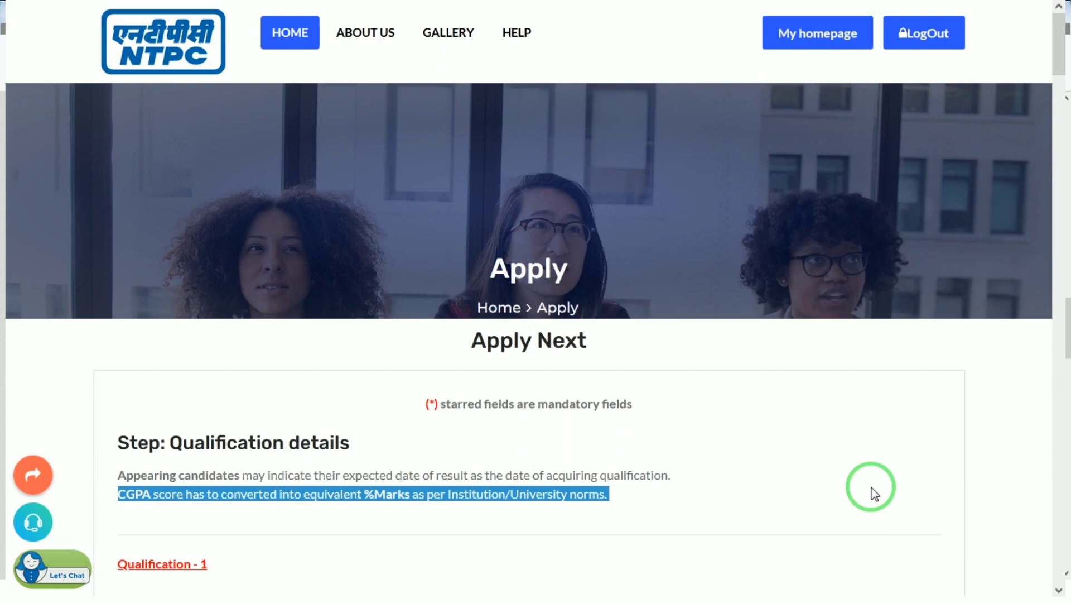
Step: Choose IIIT Sonepat as the Qualification 1 institute
left_click(1059, 144)
left_click_drag(1059, 143, 1063, 108)
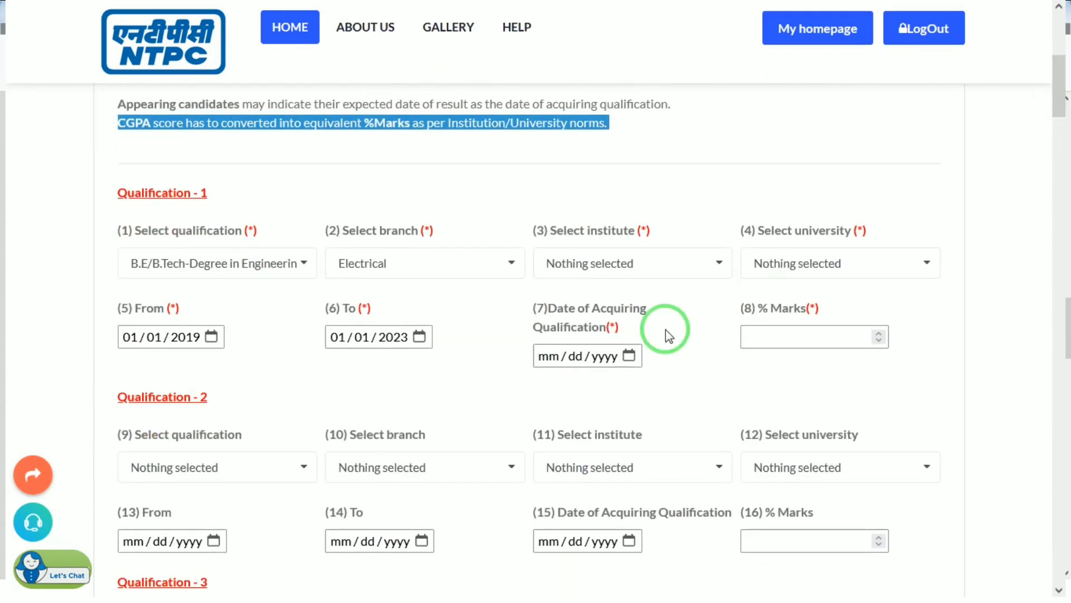
left_click(670, 271)
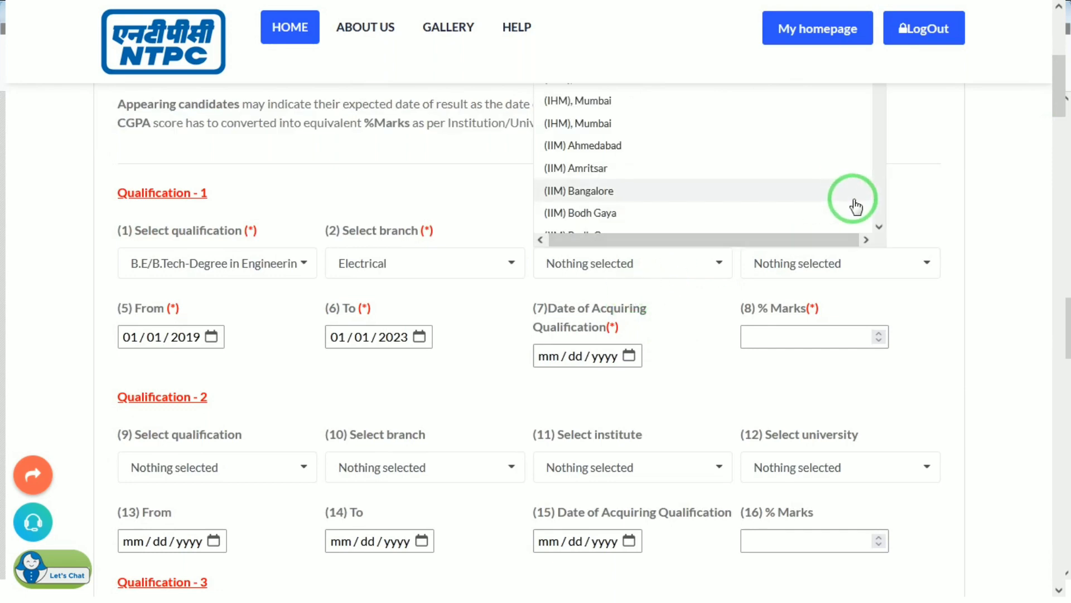
scroll(876, 211, "down", 10)
scroll(876, 211, "down", 15)
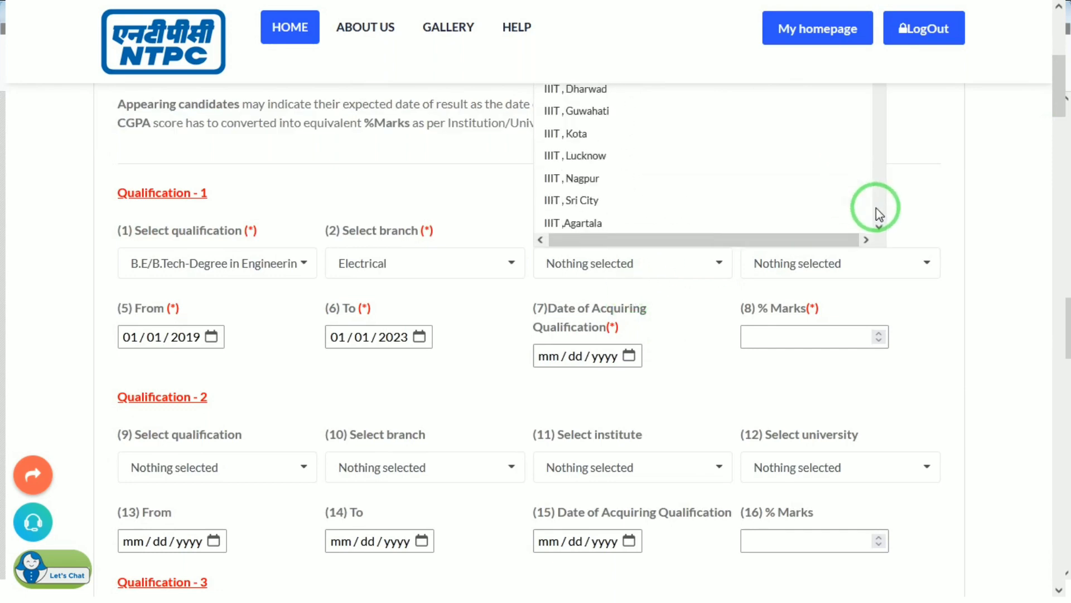
left_click(618, 189)
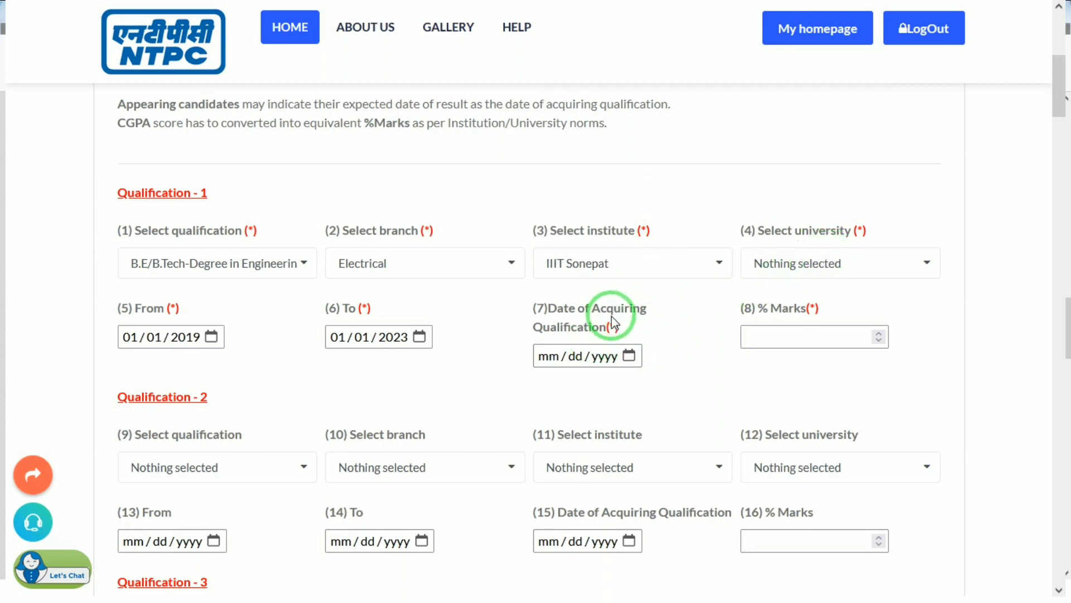
Step: Set the qualification acquiring date to 01/01/2023
left_click(630, 356)
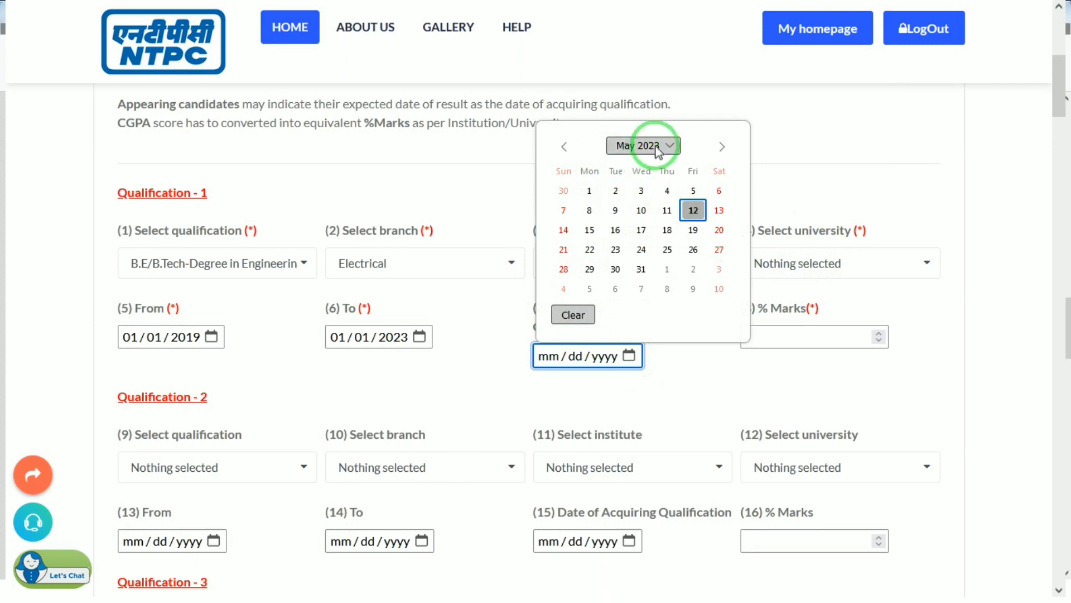
left_click(634, 146)
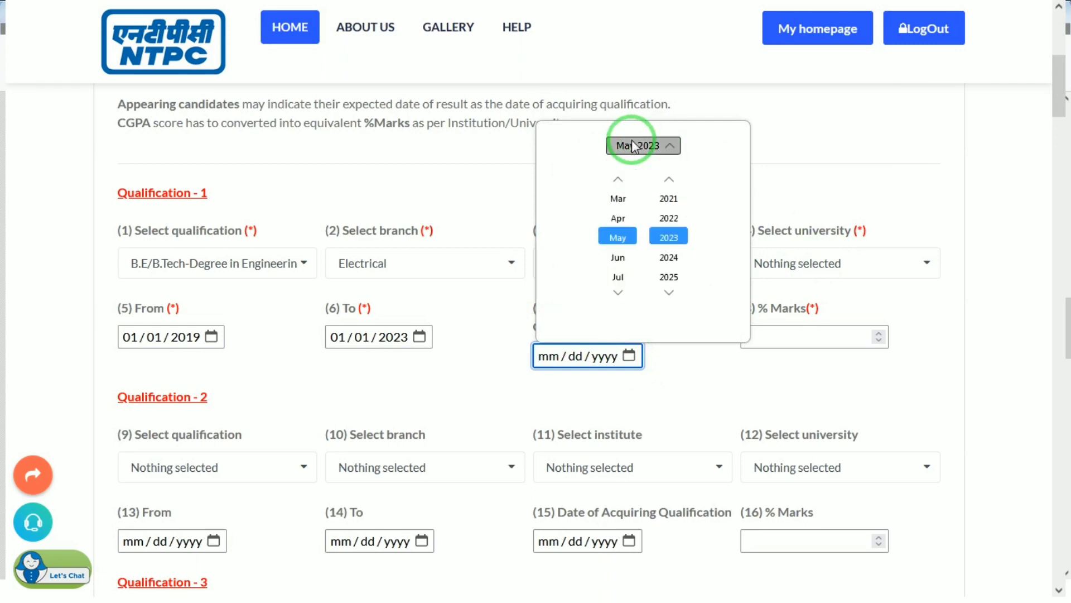
left_click(618, 180)
left_click(618, 180)
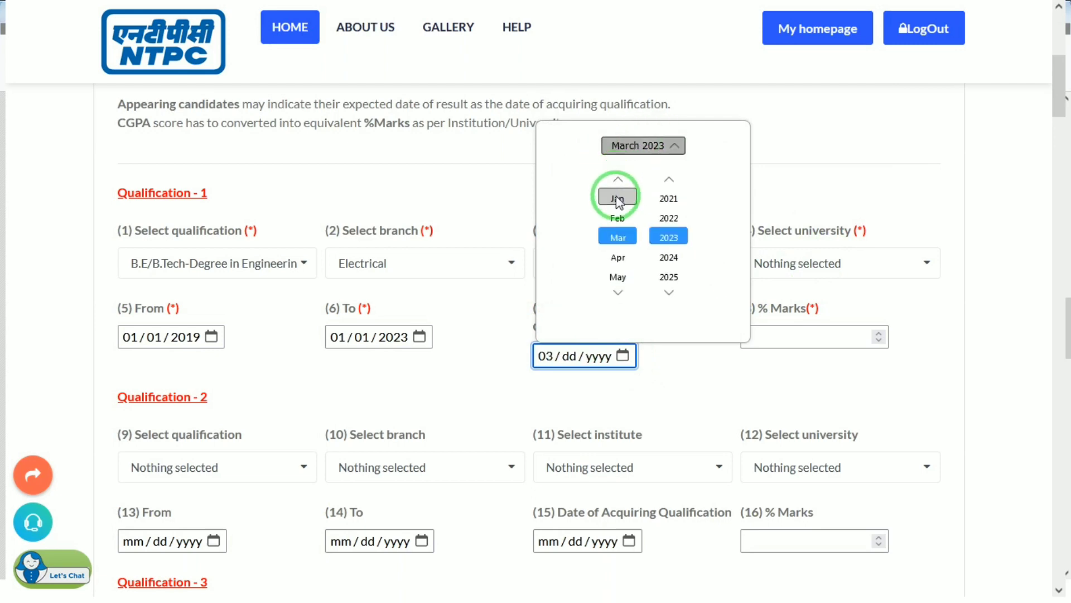
left_click(617, 197)
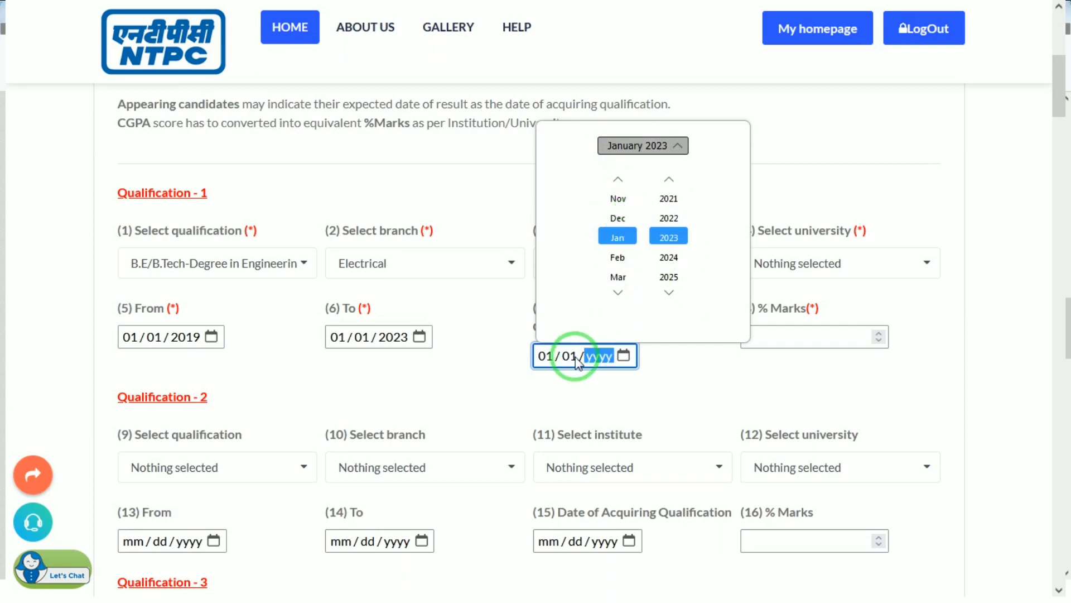
type("2023")
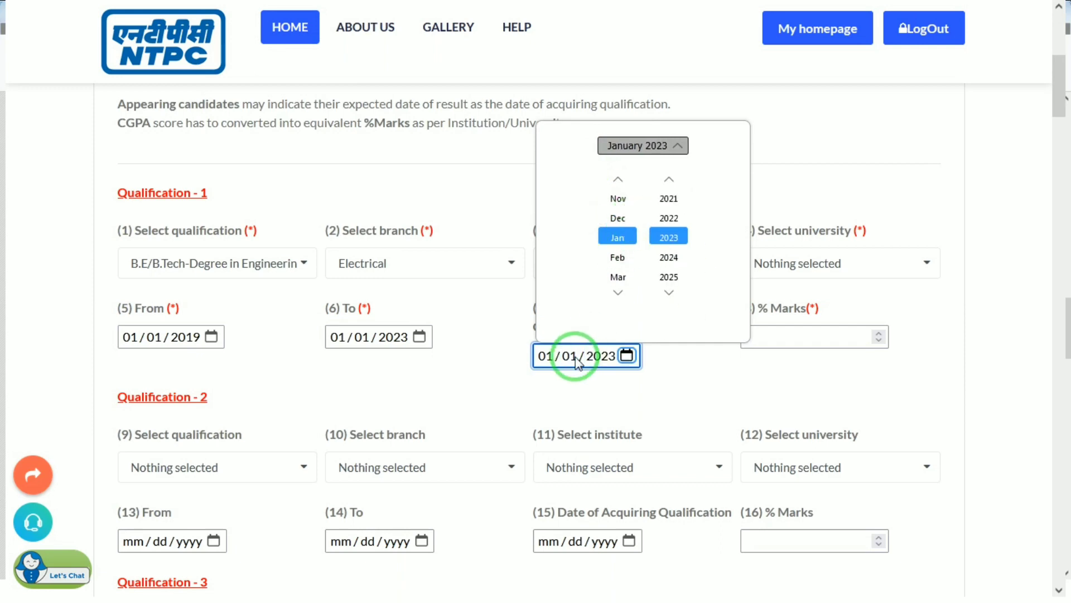
left_click(714, 372)
Step: Select AISECT University, Jharkhand as the university and enter 89 % marks
left_click(792, 337)
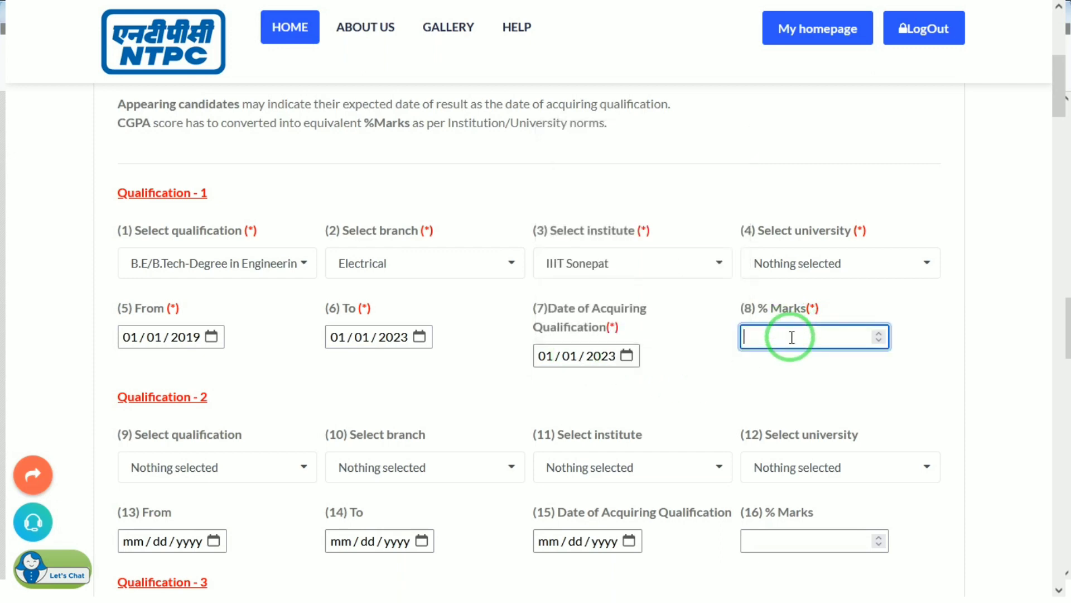
left_click(756, 257)
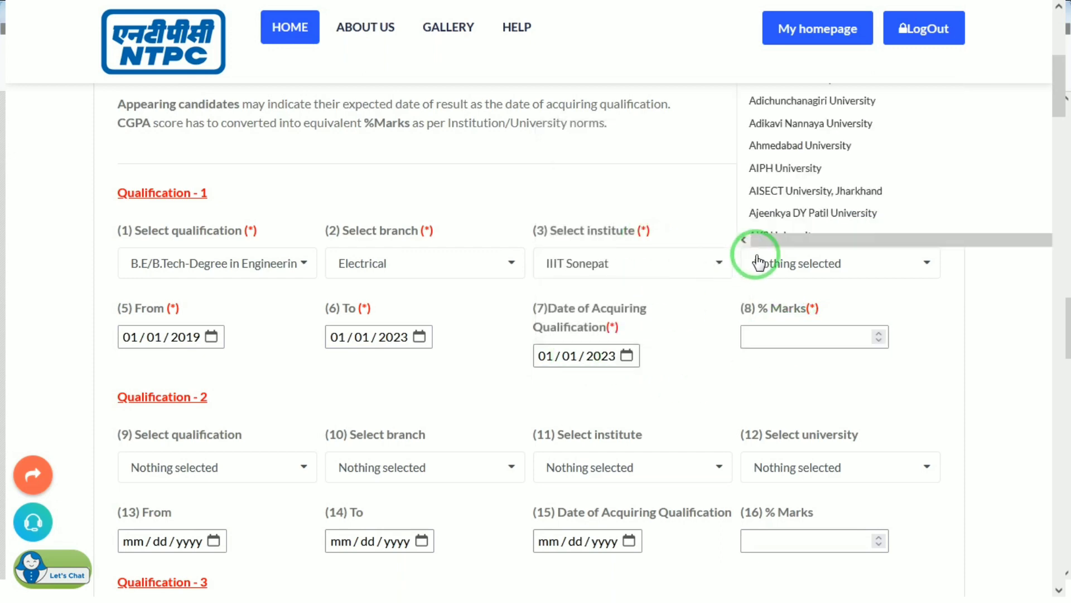
left_click(835, 201)
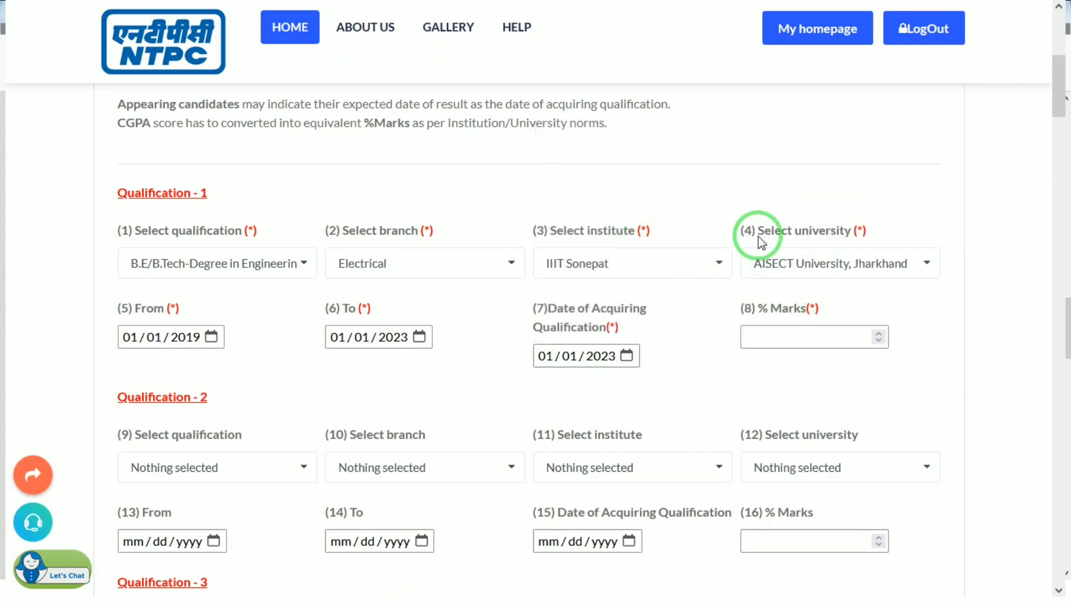
left_click(787, 335)
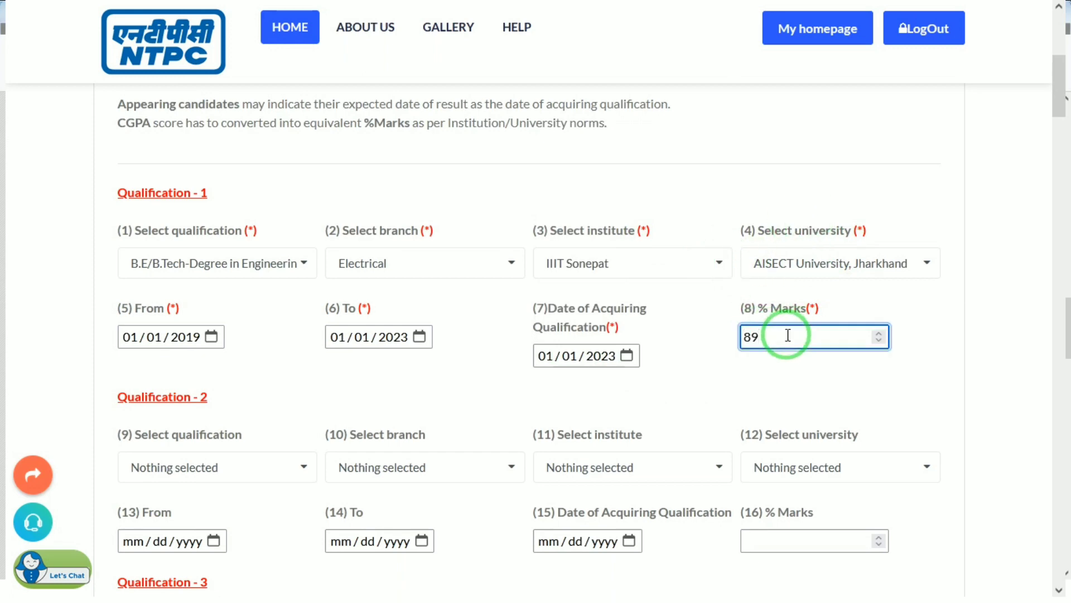
Step: Scroll past Qualification 2 toward the Work Experience section
left_click(1060, 114)
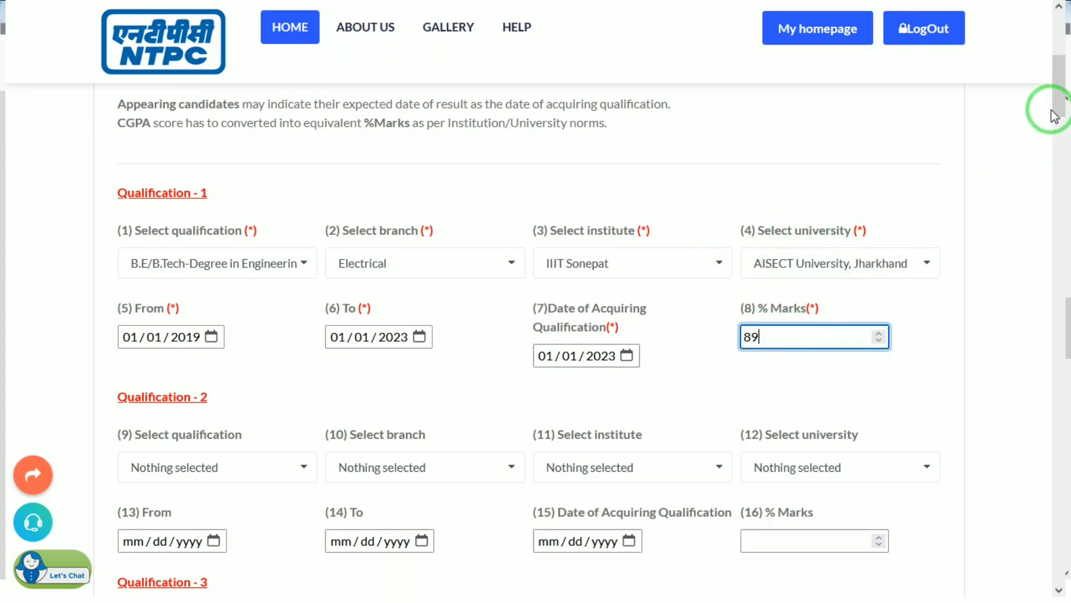
left_click_drag(1061, 114, 1060, 146)
left_click(324, 238)
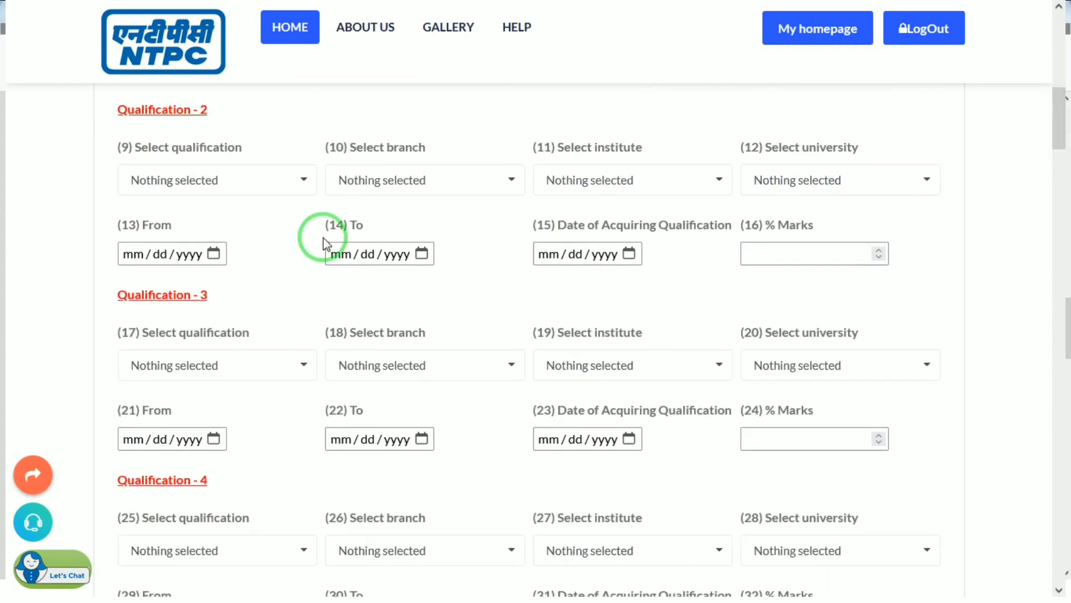
left_click(265, 180)
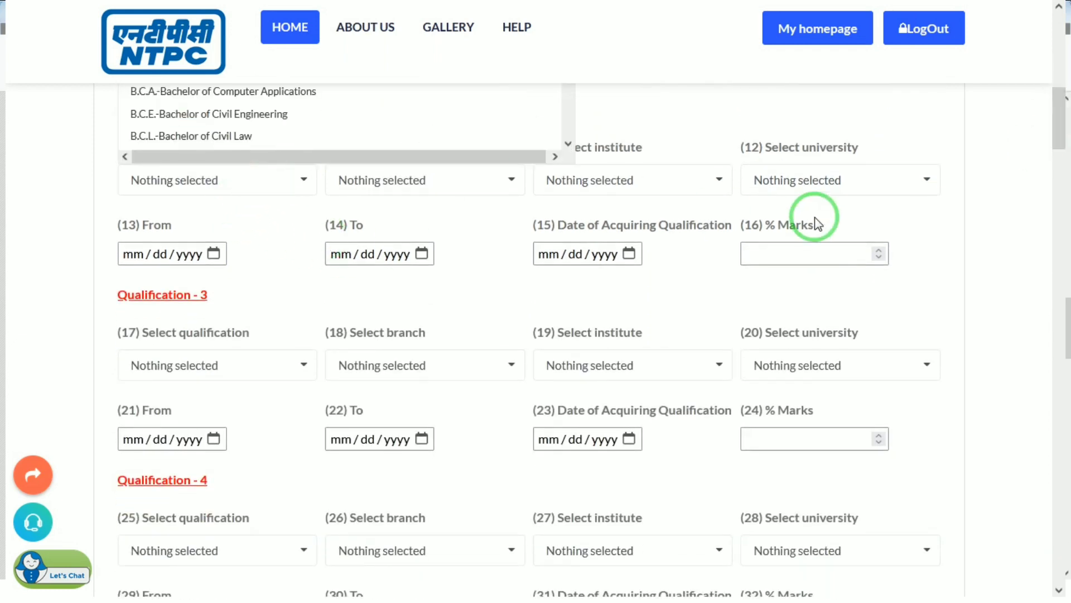
left_click_drag(1060, 131, 1054, 203)
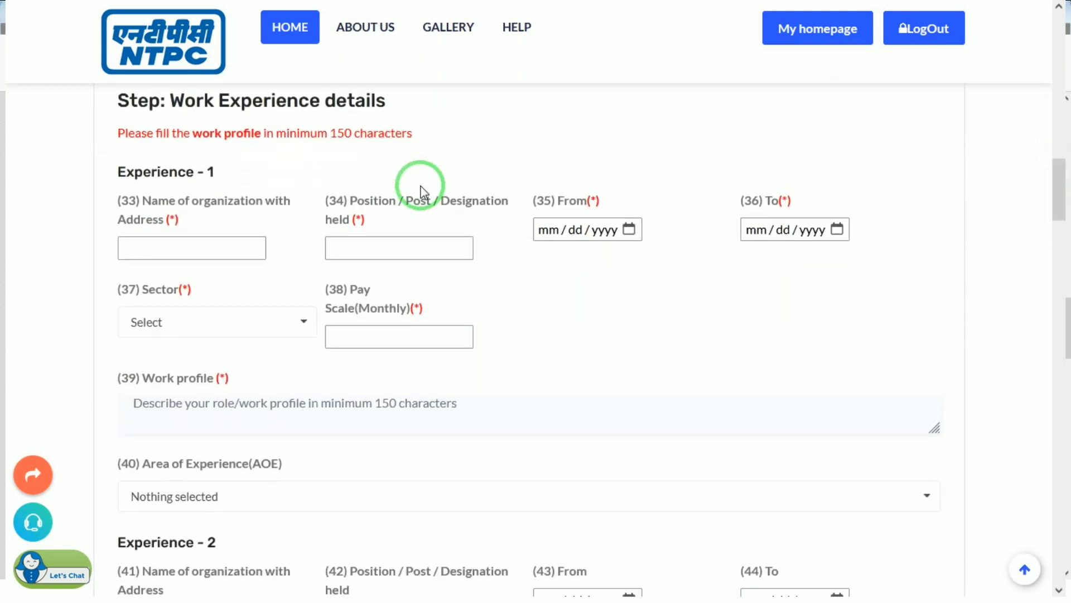
Step: Enter organization HCL NOIDA, position CLERK, and dates 01/01/2021 to 01/01/2023 for Experience 1
left_click(169, 246)
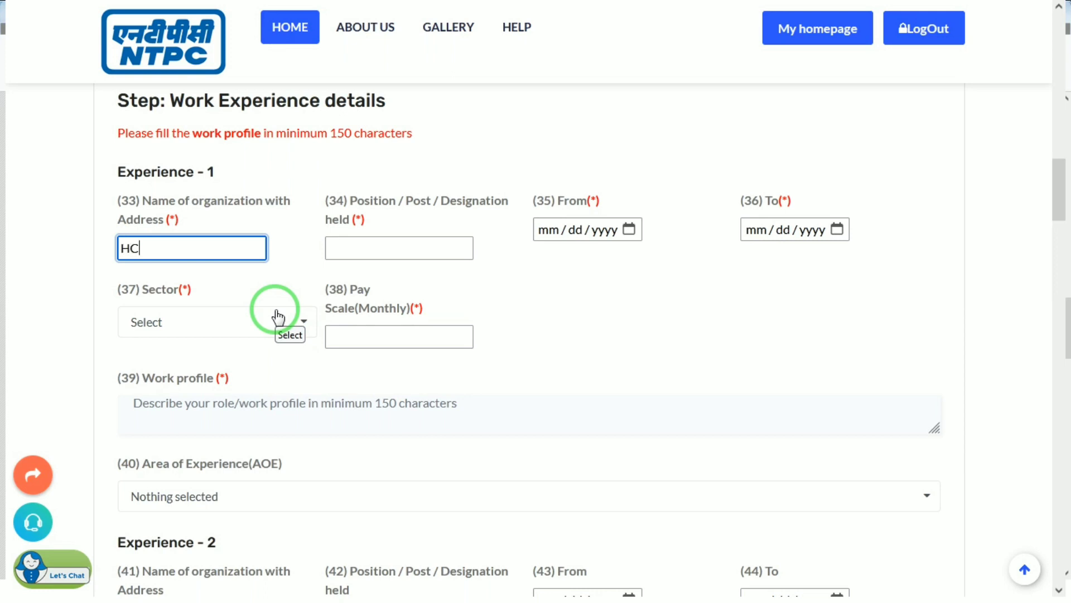
type("A")
key("Tab")
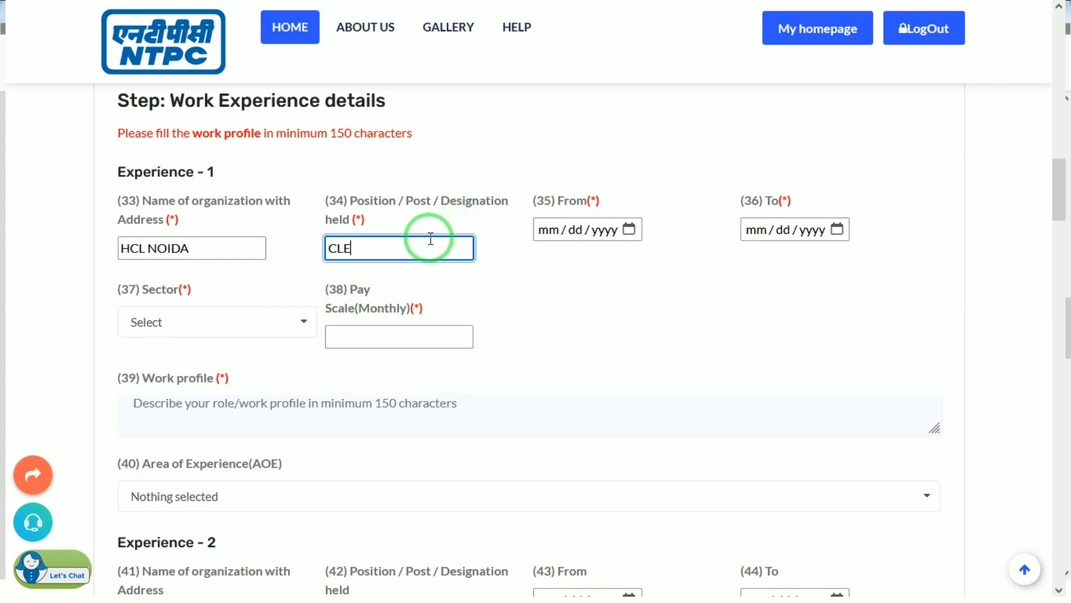
key("Tab")
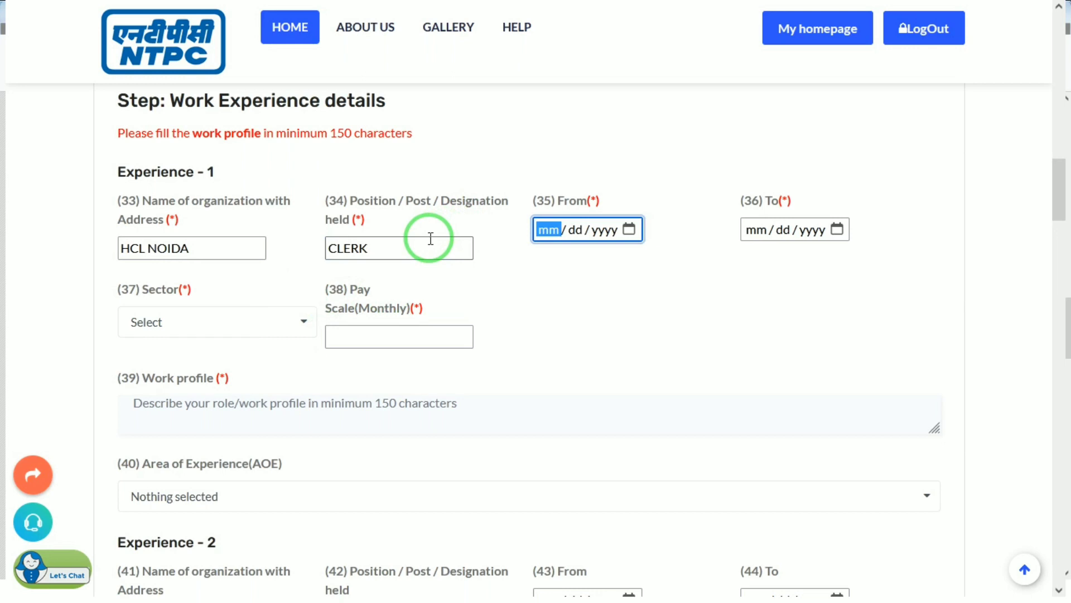
type("01 / 01 / 2021")
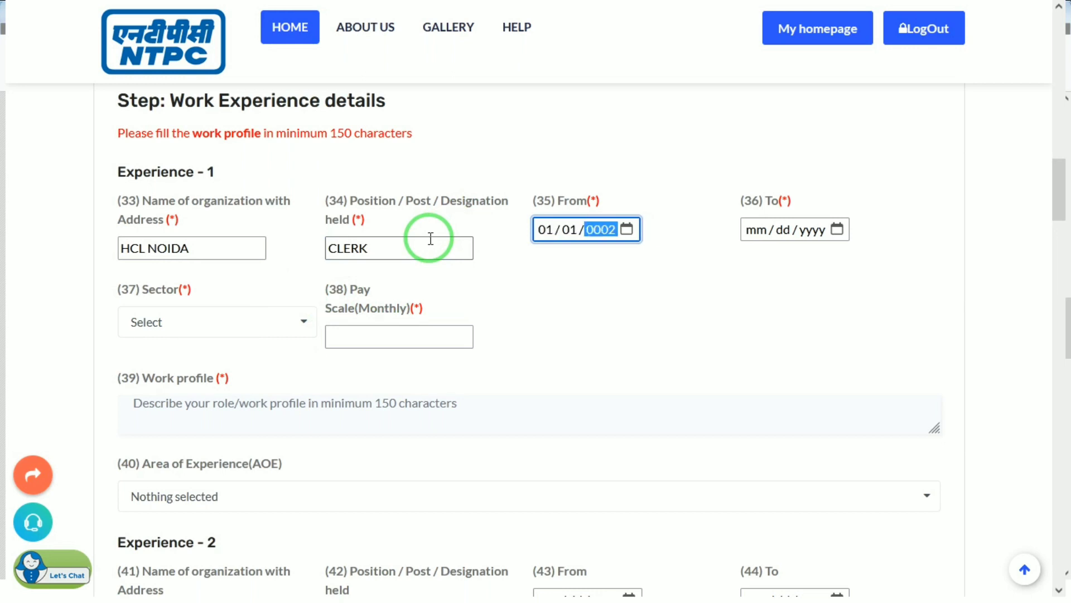
key("Tab")
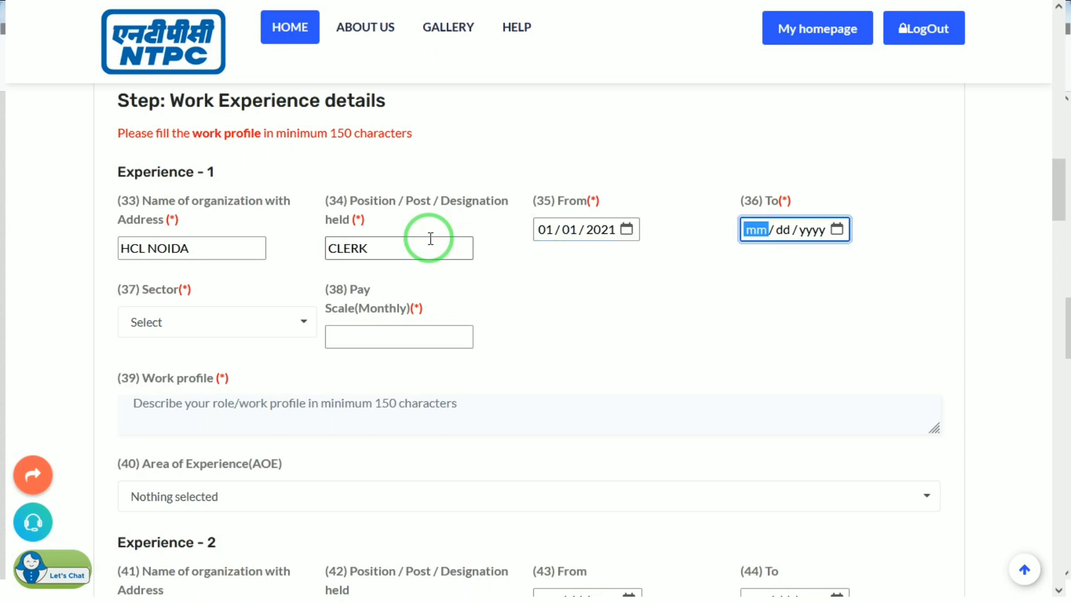
type("01012")
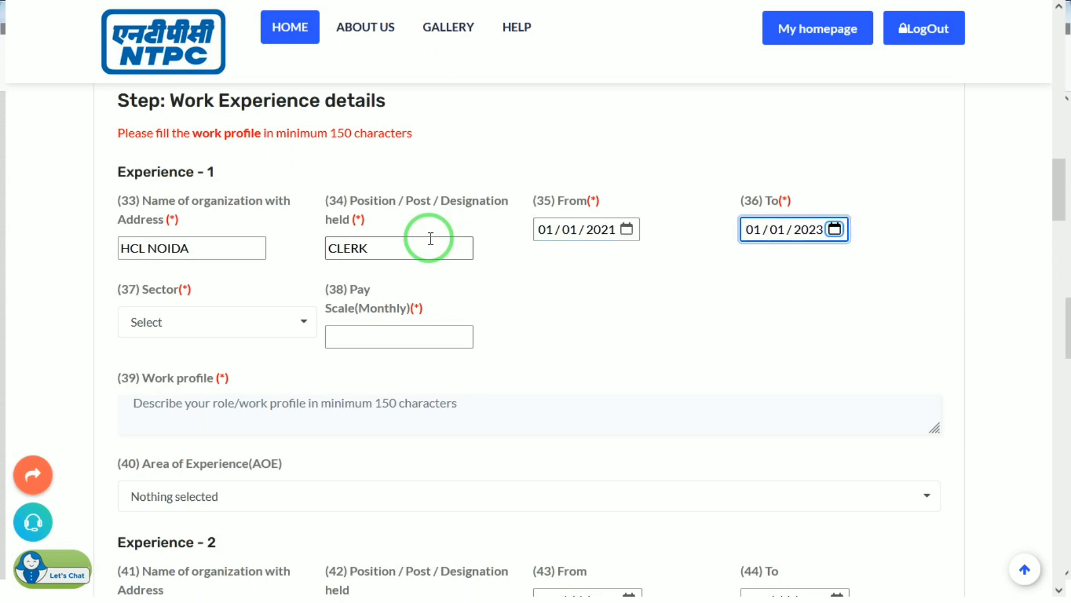
Step: Set the sector to Private and the monthly pay scale to 3500
left_click(198, 323)
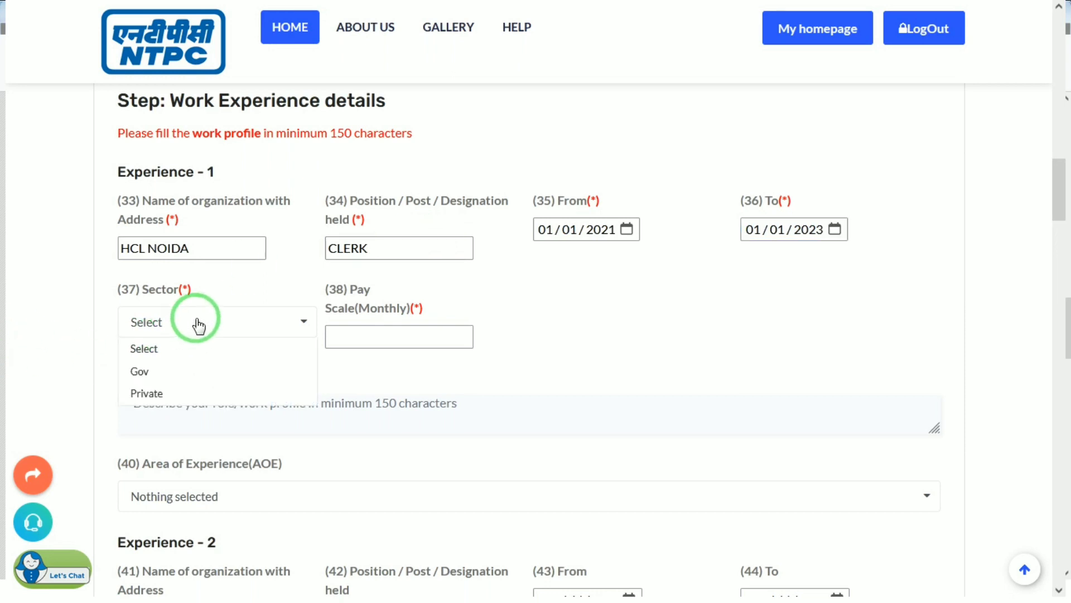
left_click(146, 393)
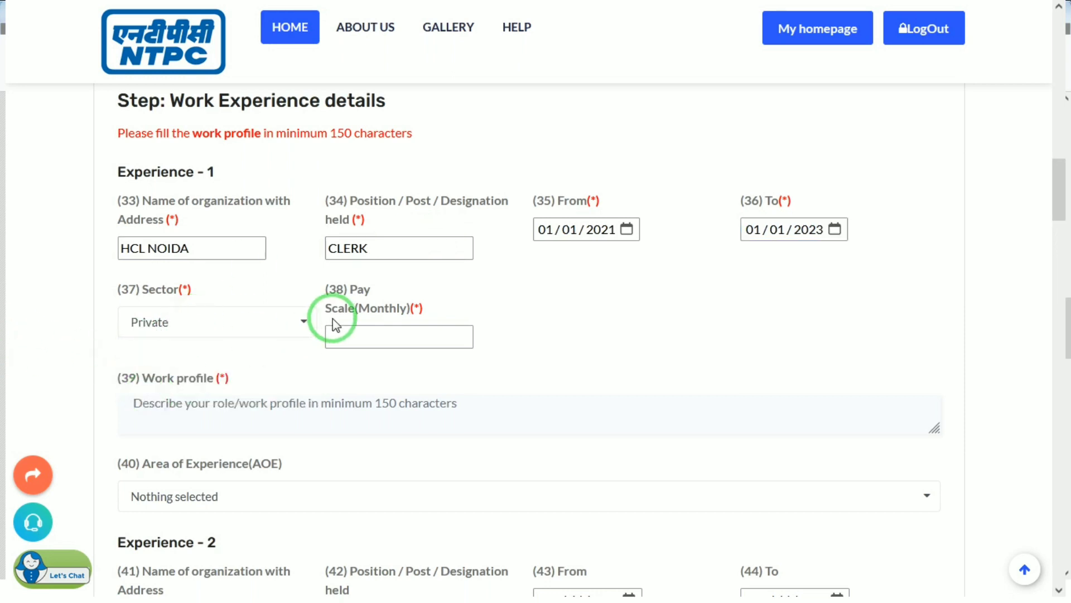
left_click(367, 337)
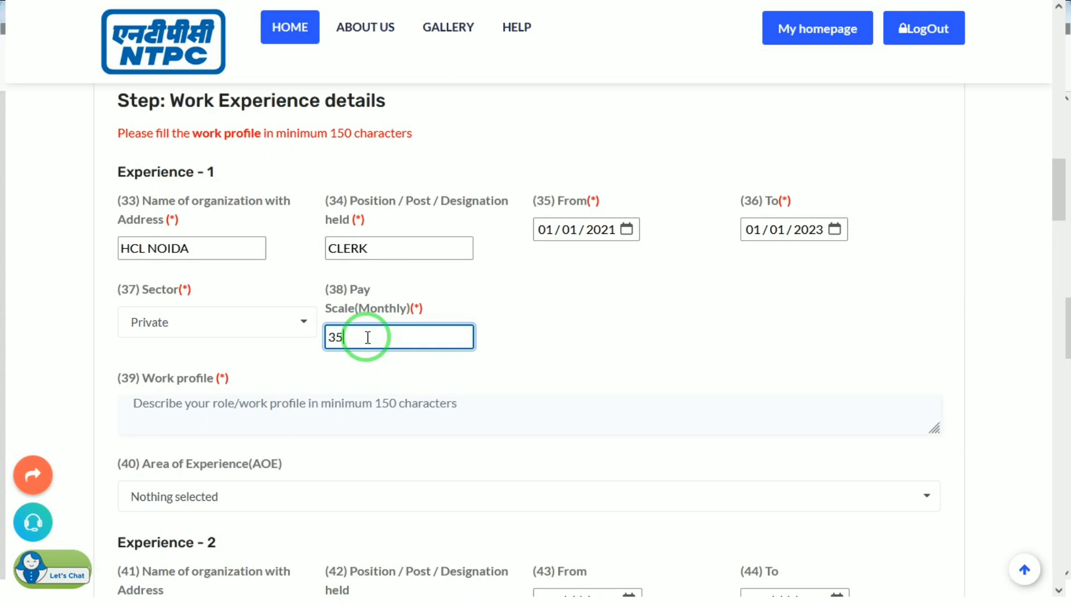
left_click(294, 401)
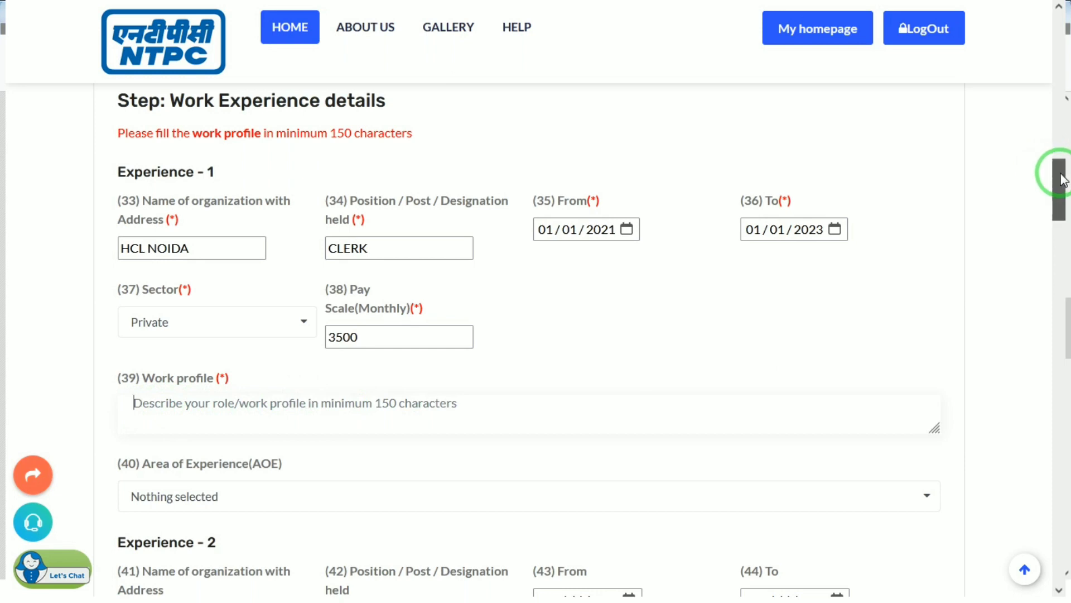
Step: Set Erection as the area of experience and begin the second organization entry
left_click_drag(1062, 183, 1065, 217)
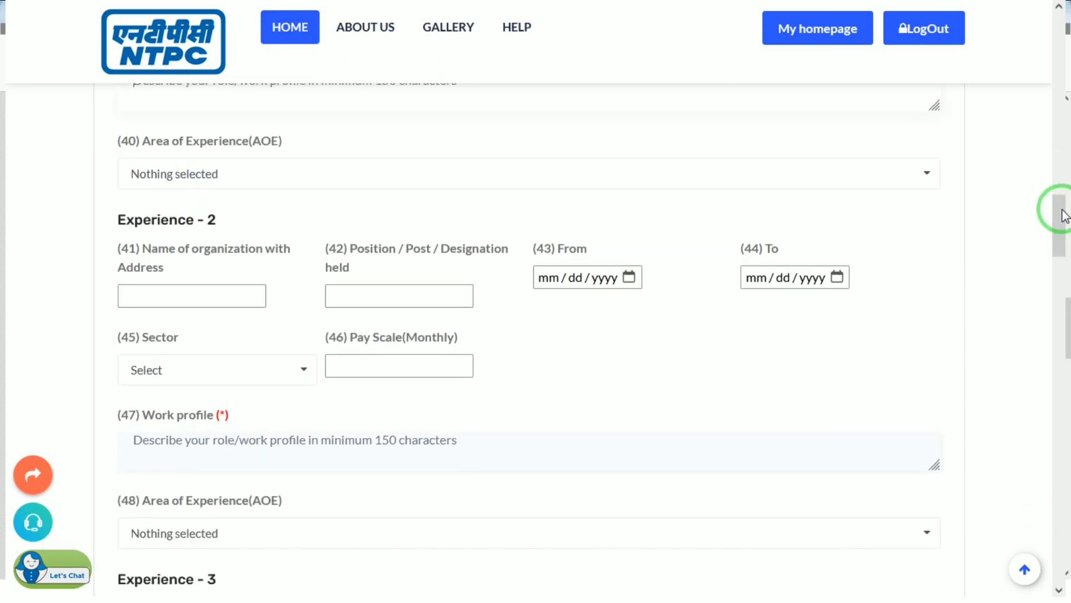
left_click(218, 174)
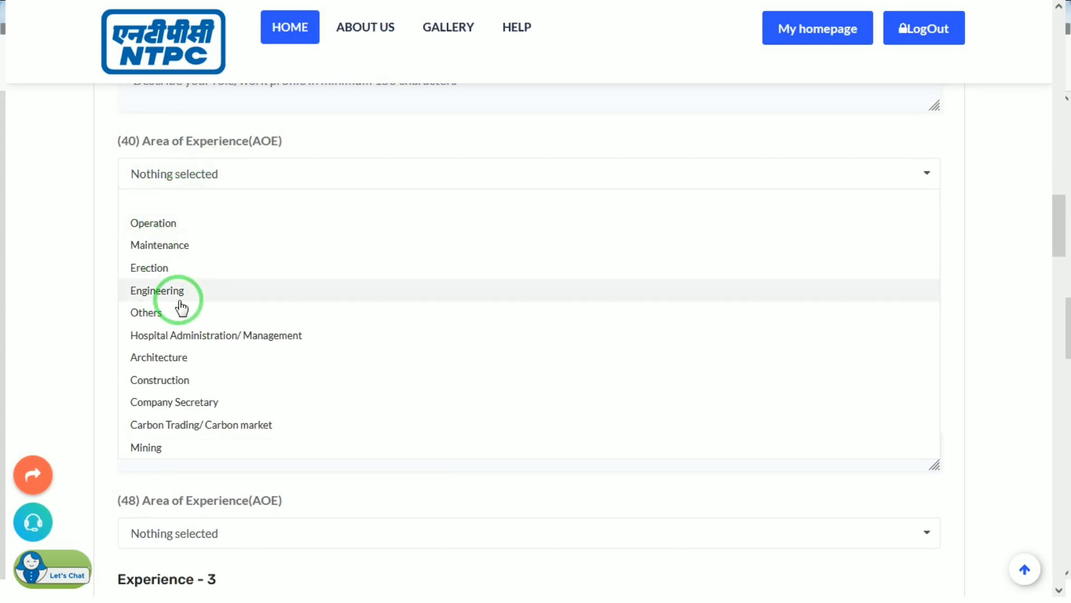
left_click(151, 270)
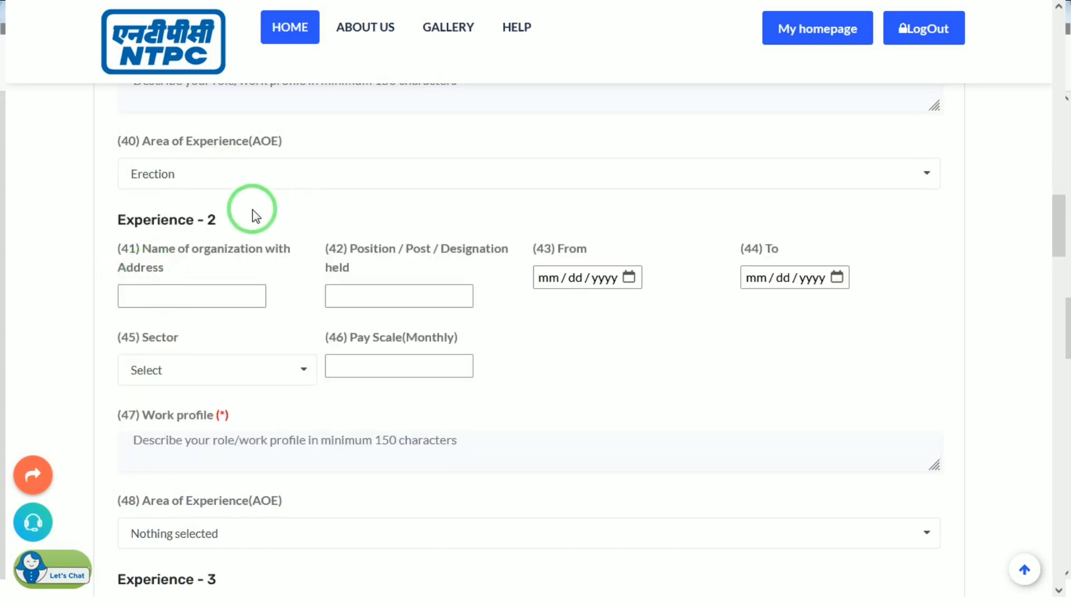
left_click(158, 299)
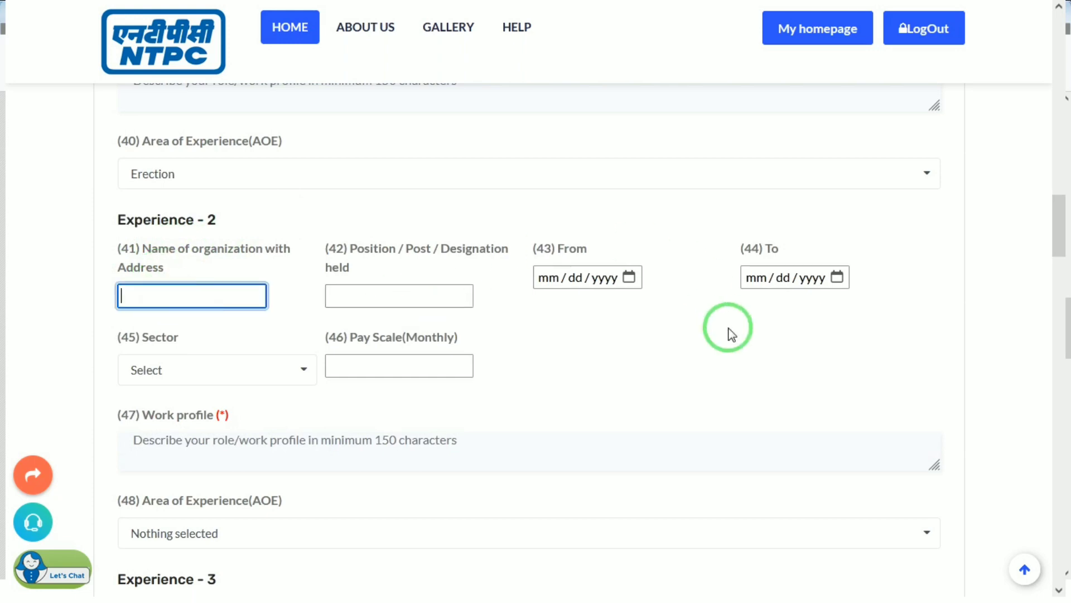
Step: Skip the remaining optional experience fields and scroll down to the upload and test centre steps
left_click_drag(1062, 218, 1056, 251)
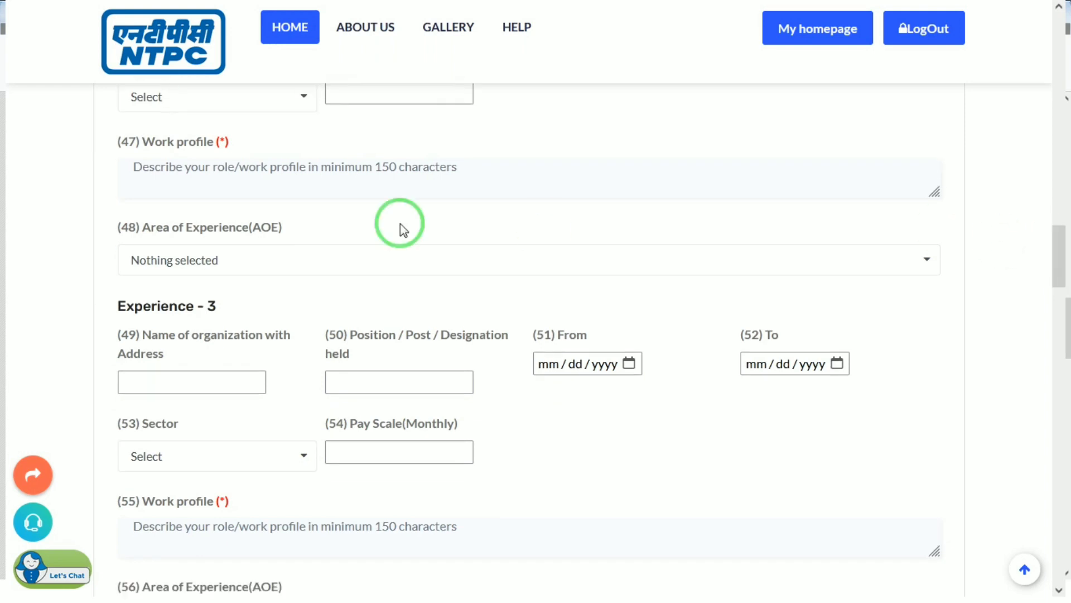
left_click(286, 175)
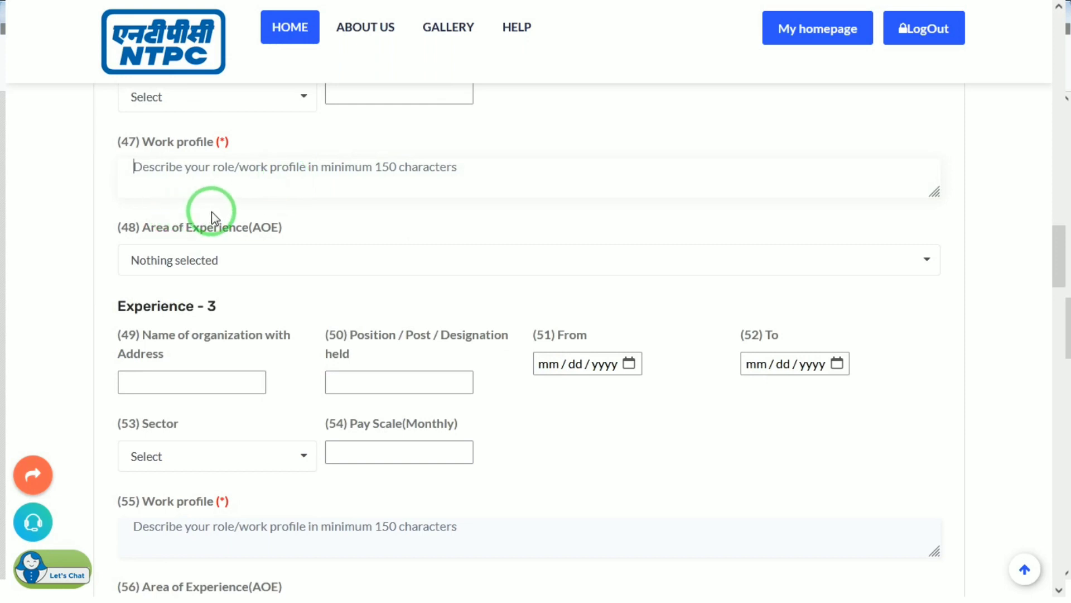
left_click(189, 265)
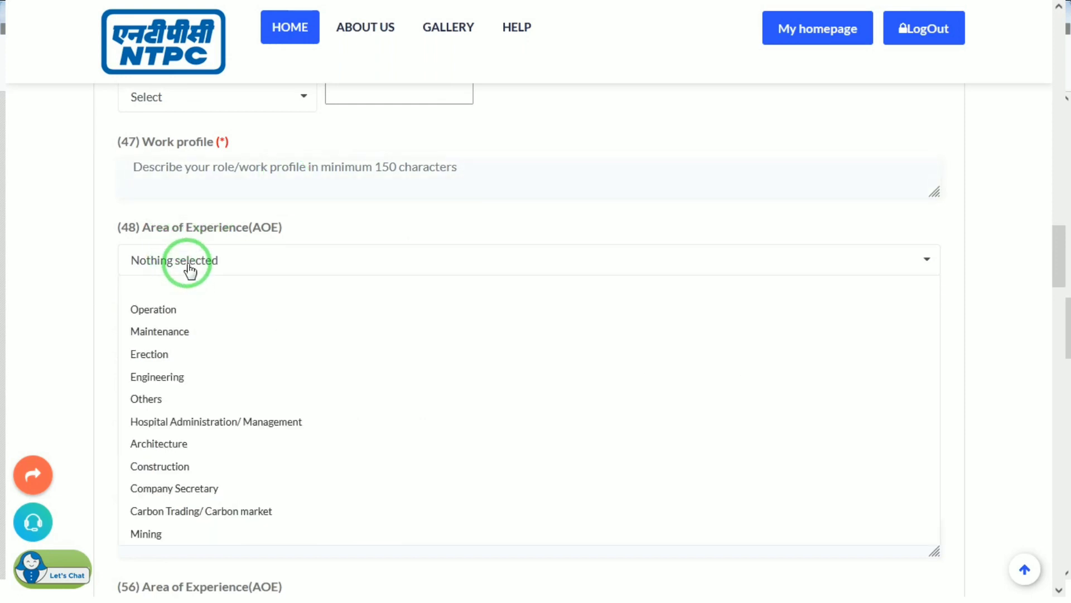
left_click(259, 215)
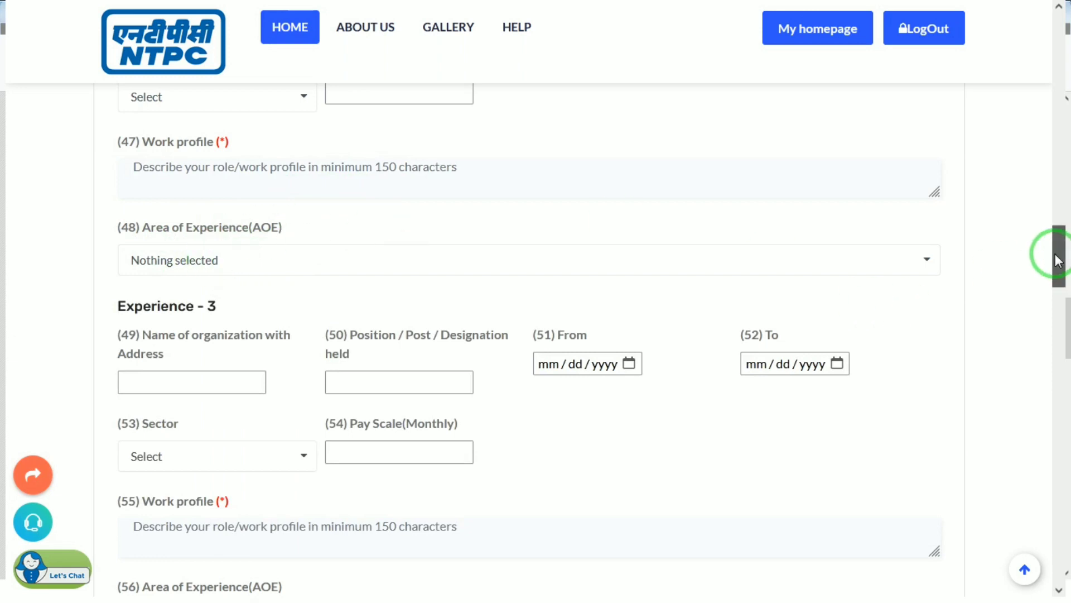
left_click_drag(1059, 260, 1053, 516)
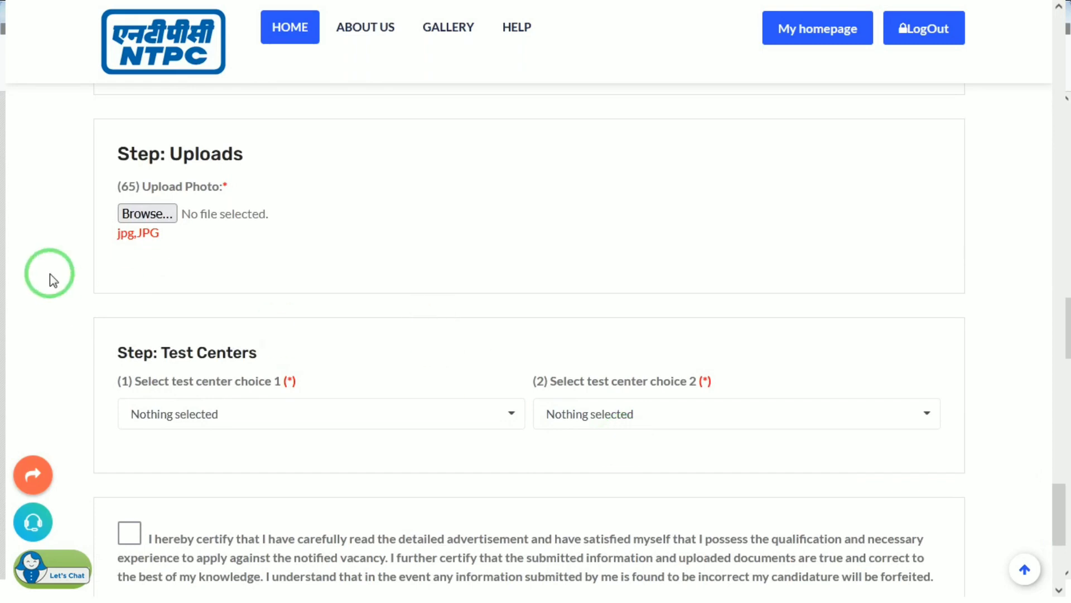
Step: Browse to the photo folder under D:\document and attach image 1 as the upload photo
left_click(139, 213)
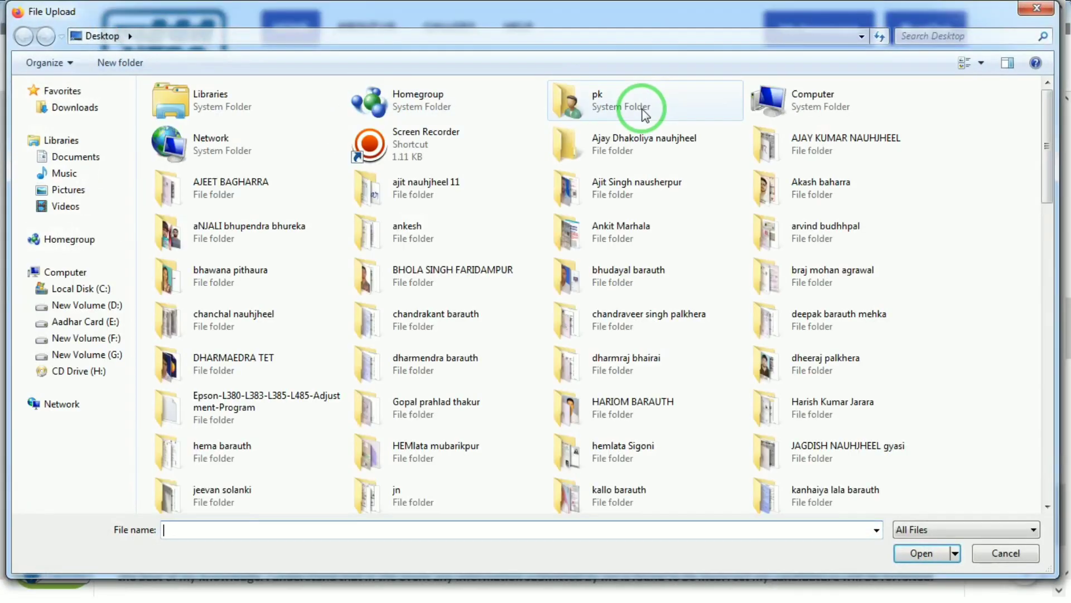
left_click(763, 130)
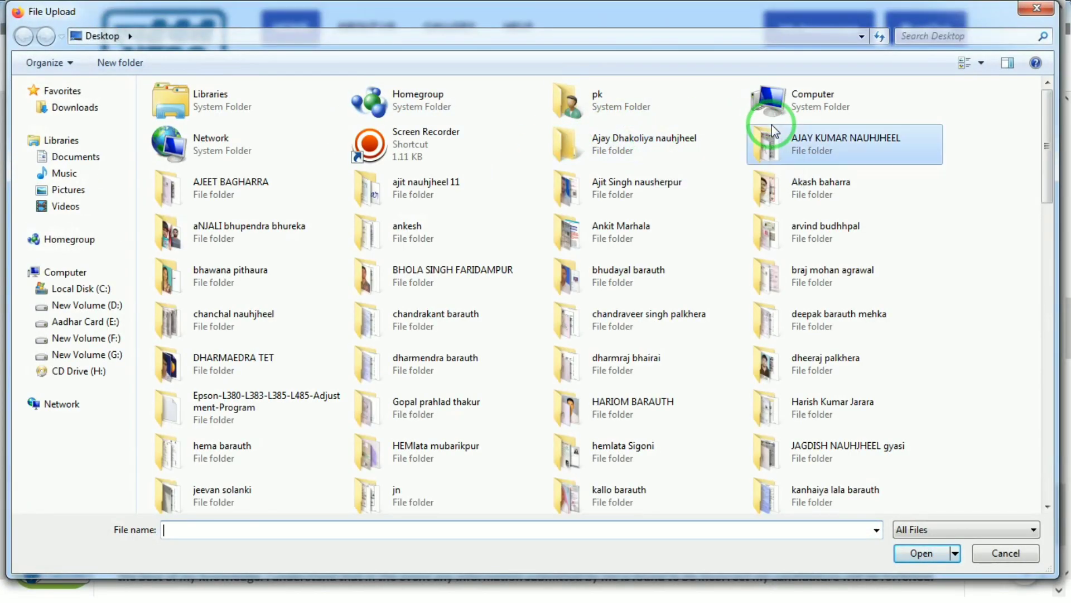
double_click(815, 117)
left_click(509, 128)
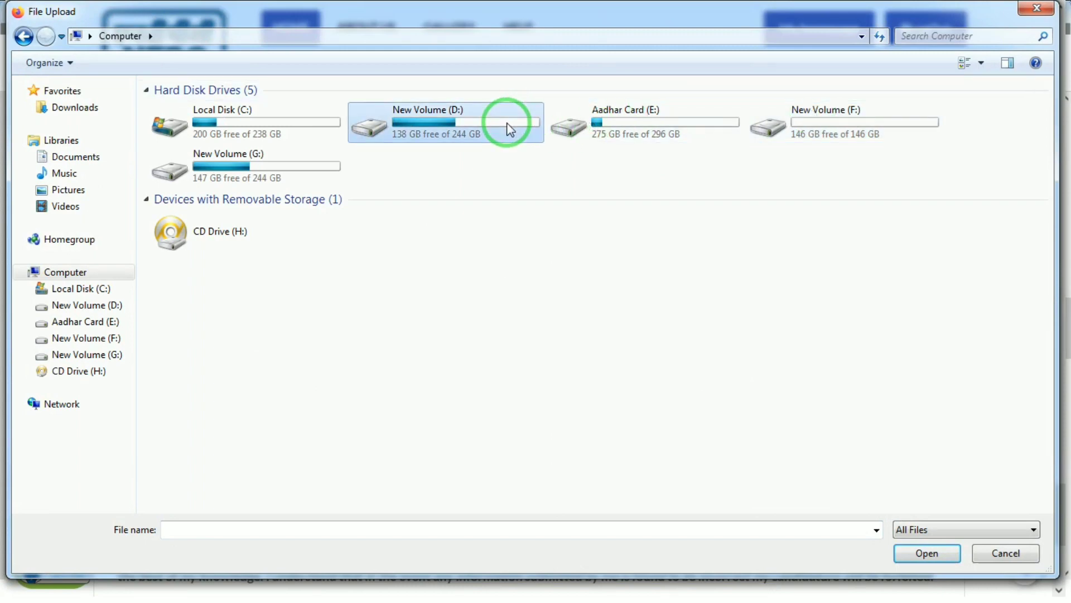
double_click(510, 128)
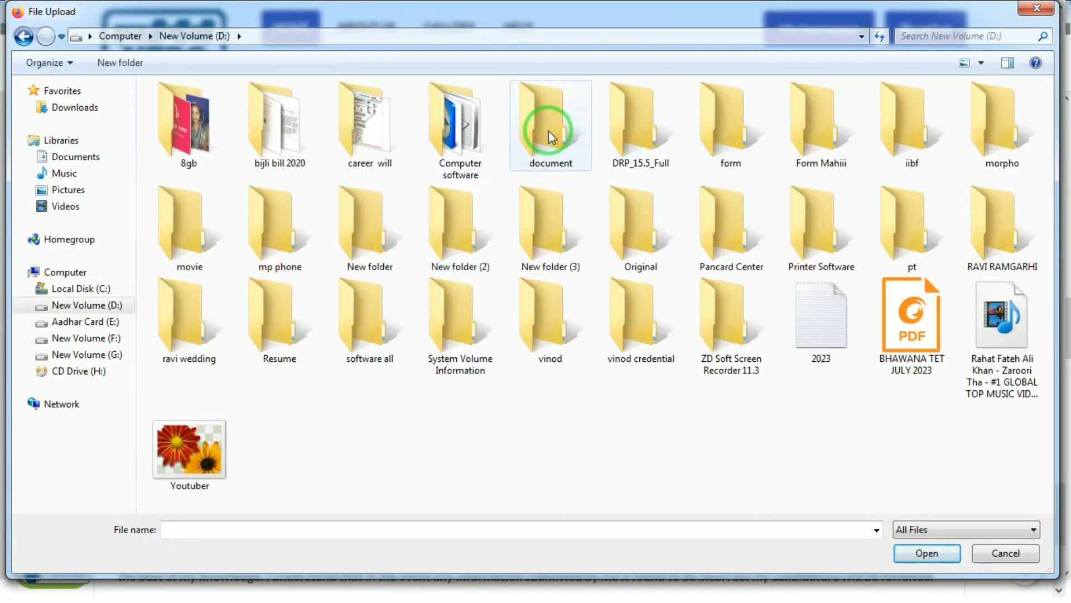
double_click(548, 130)
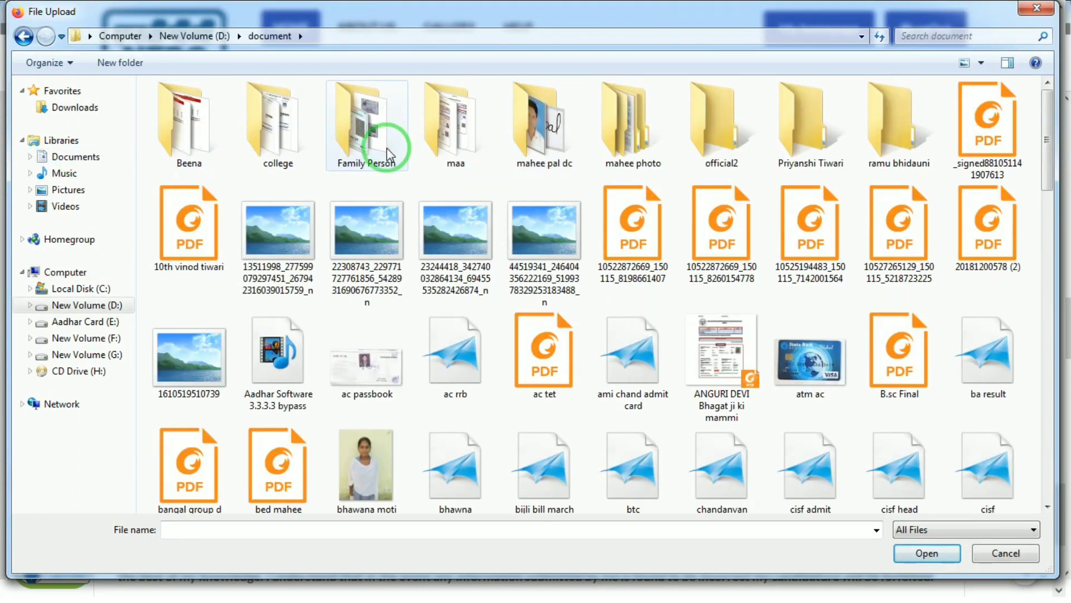
double_click(565, 97)
left_click(199, 195)
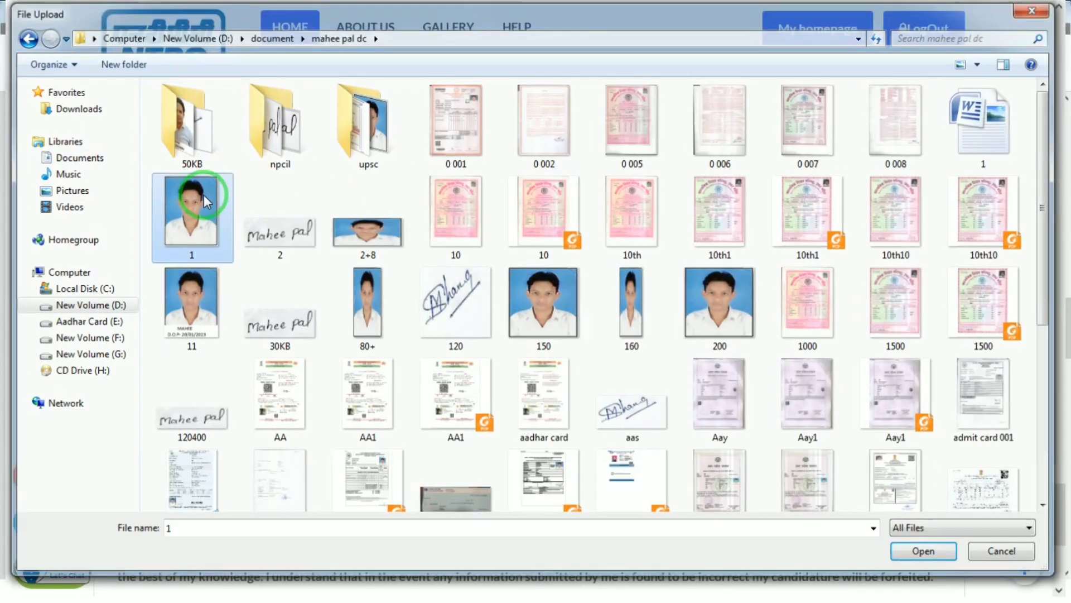
double_click(203, 195)
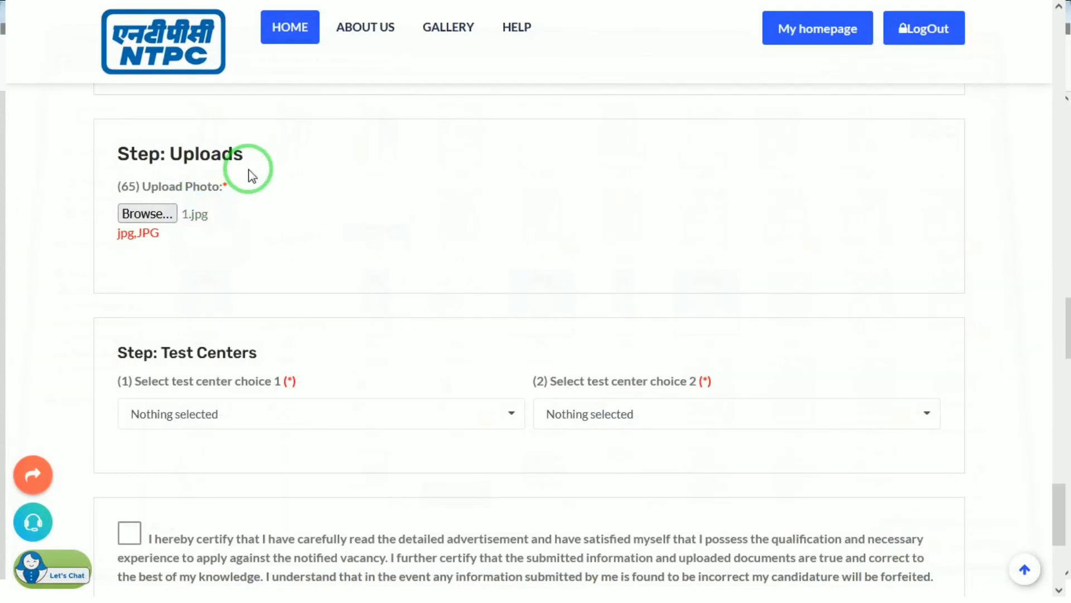
Step: Choose Delhi-NCR and Kolkata as test centres 1 and 2, and accept the certification declaration
left_click(193, 419)
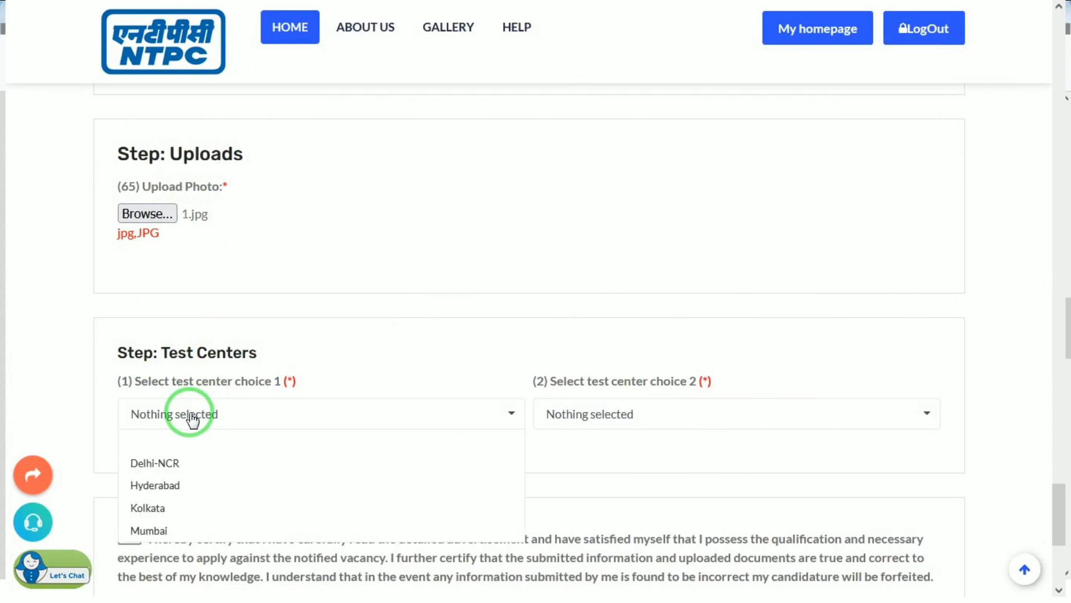
left_click(149, 463)
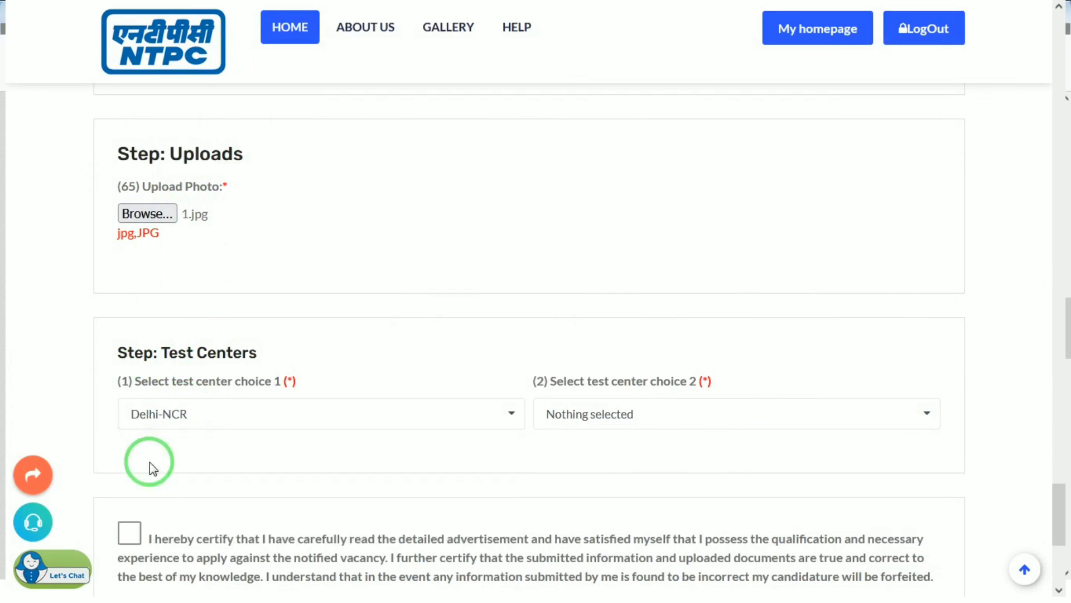
left_click(618, 414)
left_click(566, 487)
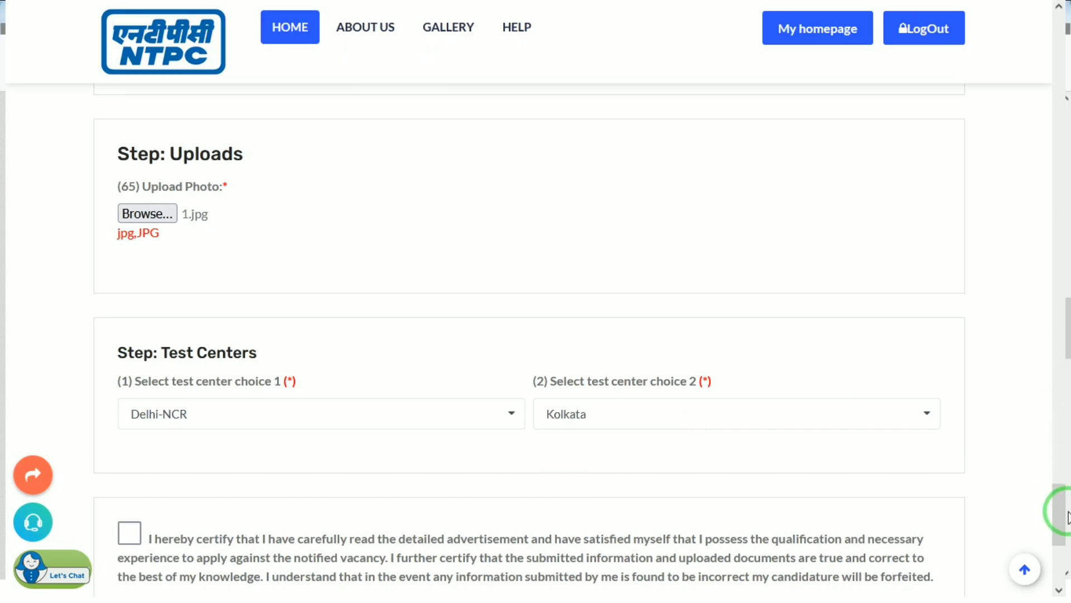
left_click_drag(1067, 516, 1067, 555)
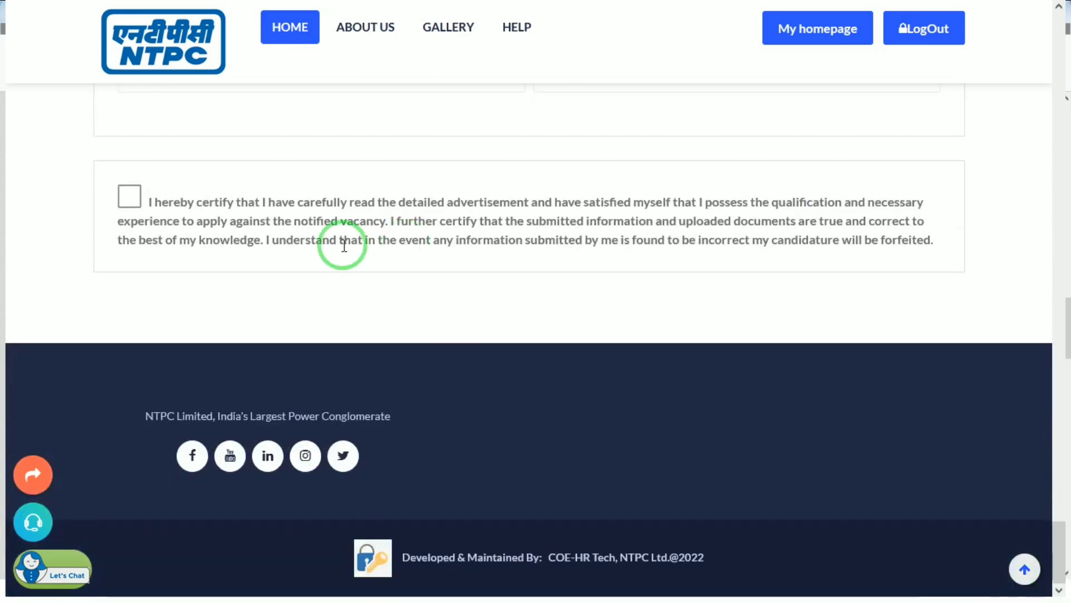
left_click(127, 199)
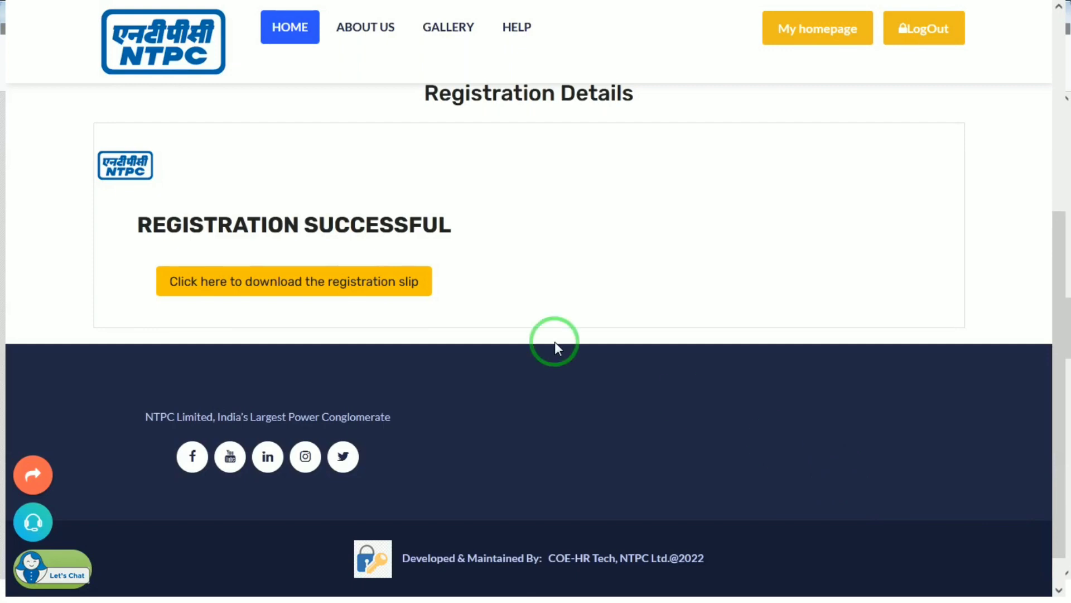
Step: Follow the registration slip link to Download Master and open the recruitment advertisement list
left_click(322, 291)
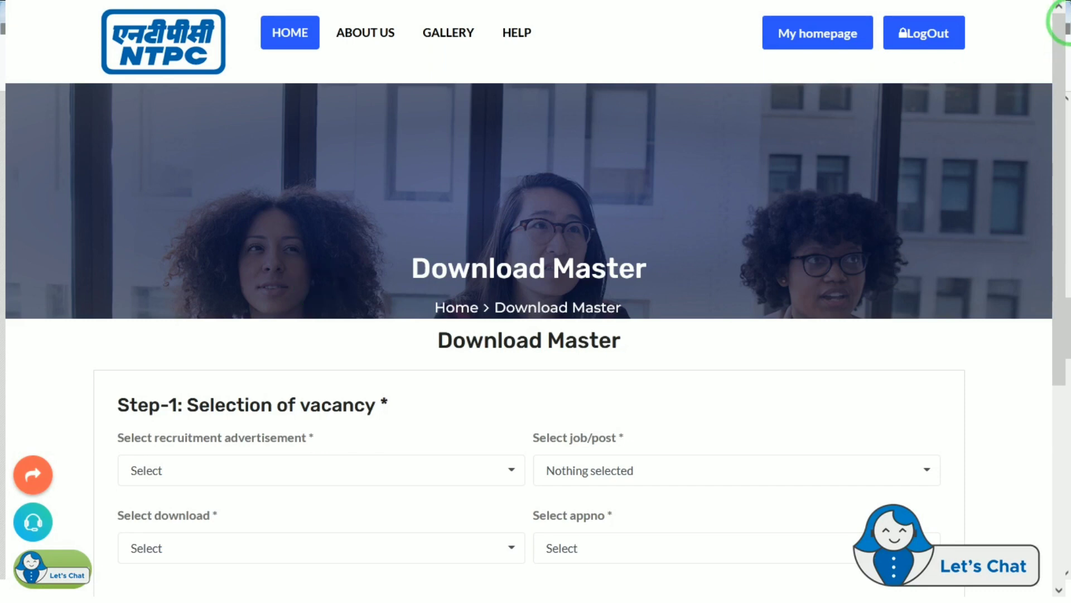
left_click_drag(1053, 48, 1055, 173)
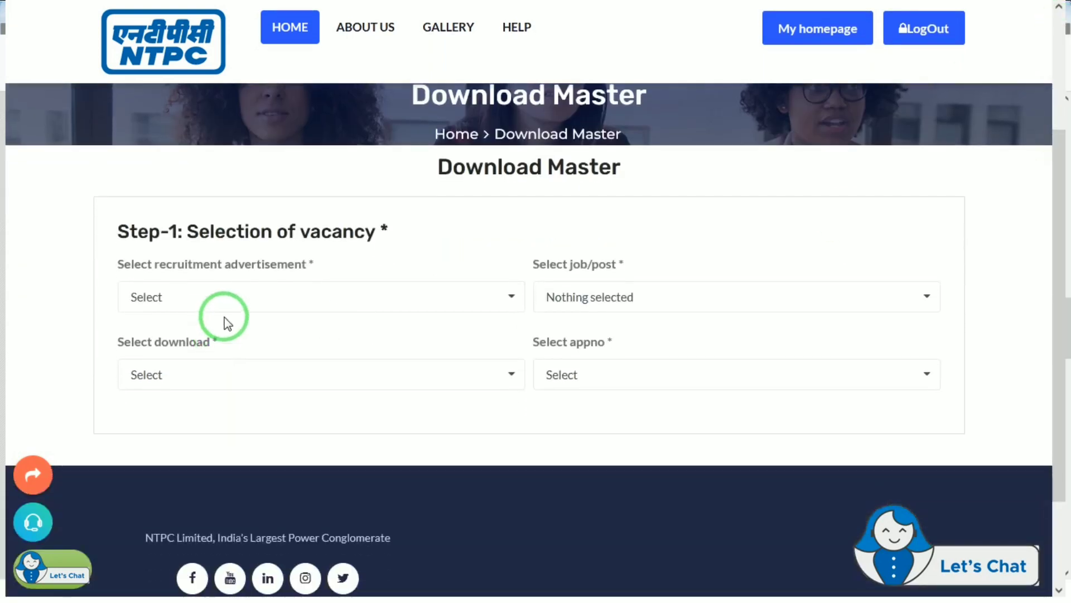
left_click(284, 296)
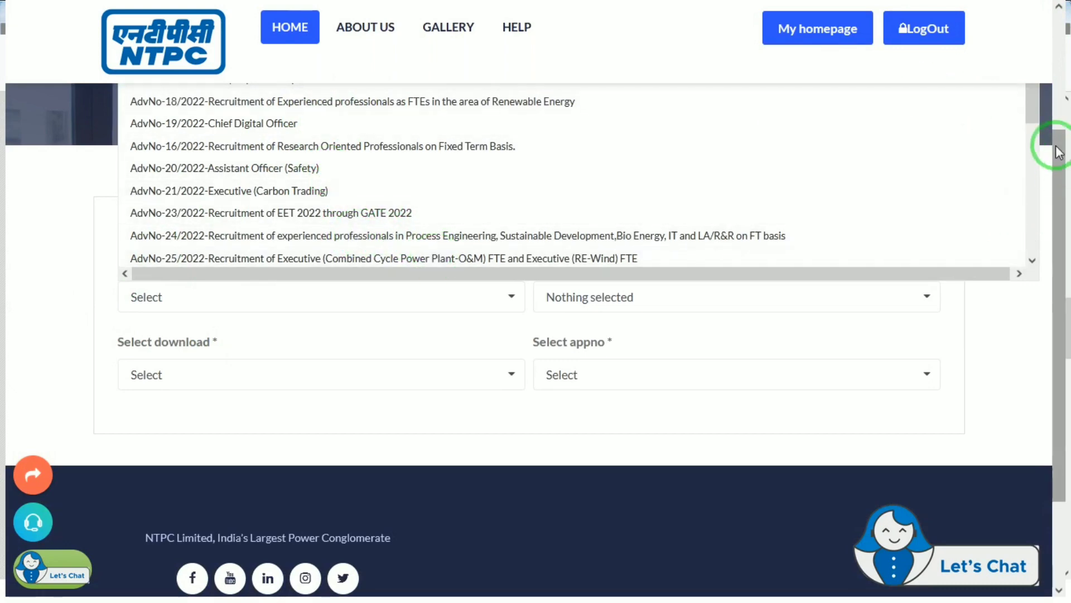
left_click_drag(1057, 172, 1032, 280)
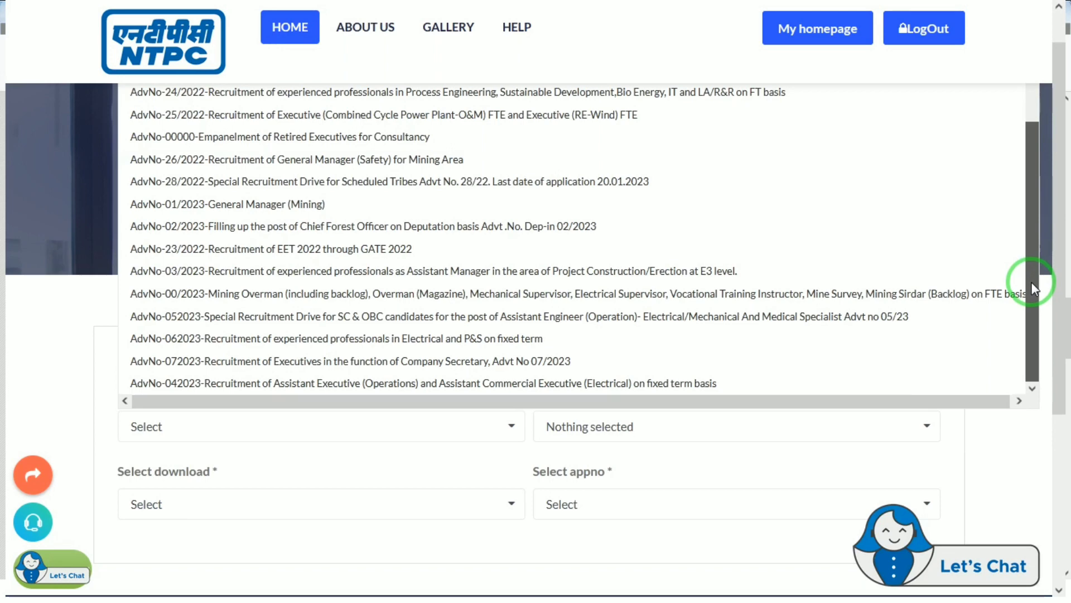
Step: Choose AdvNo-052023, Assistant Engineer (Operation)- Electrical, and Application registration slip as the download
left_click(893, 323)
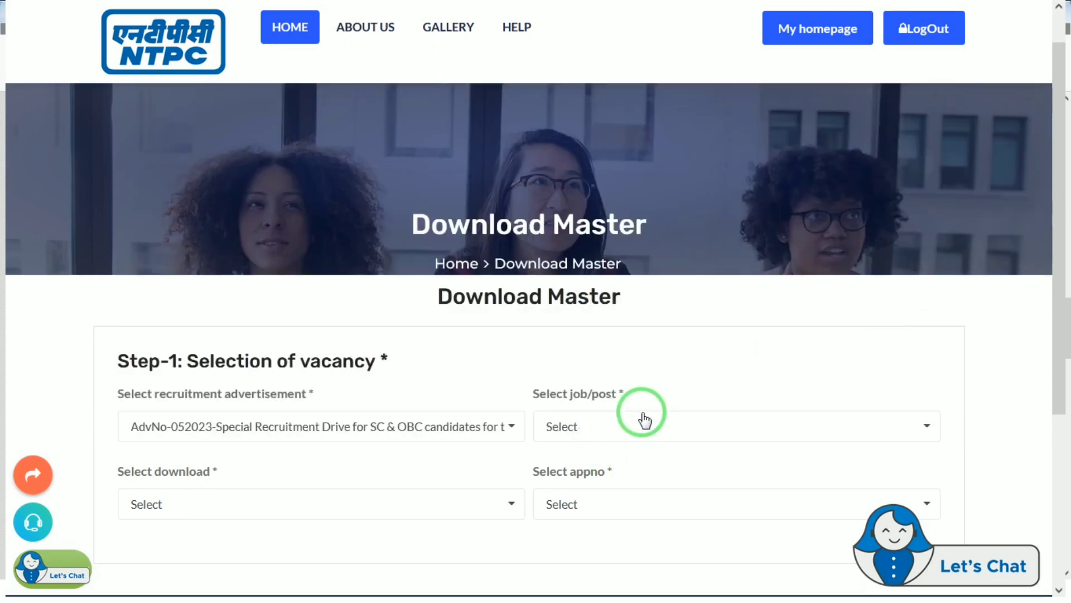
left_click(622, 424)
left_click(597, 474)
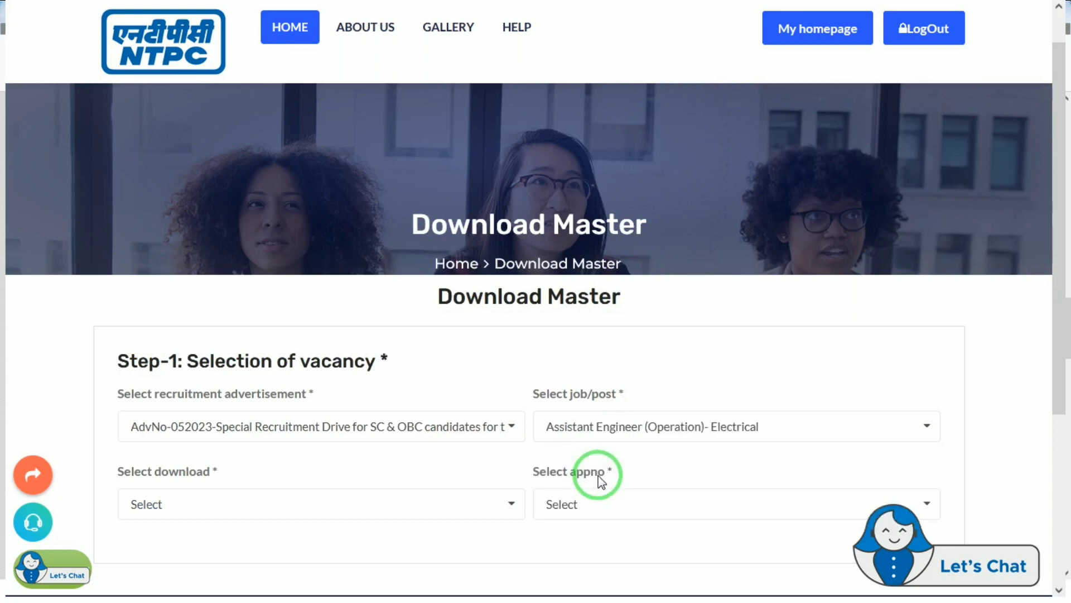
left_click(337, 507)
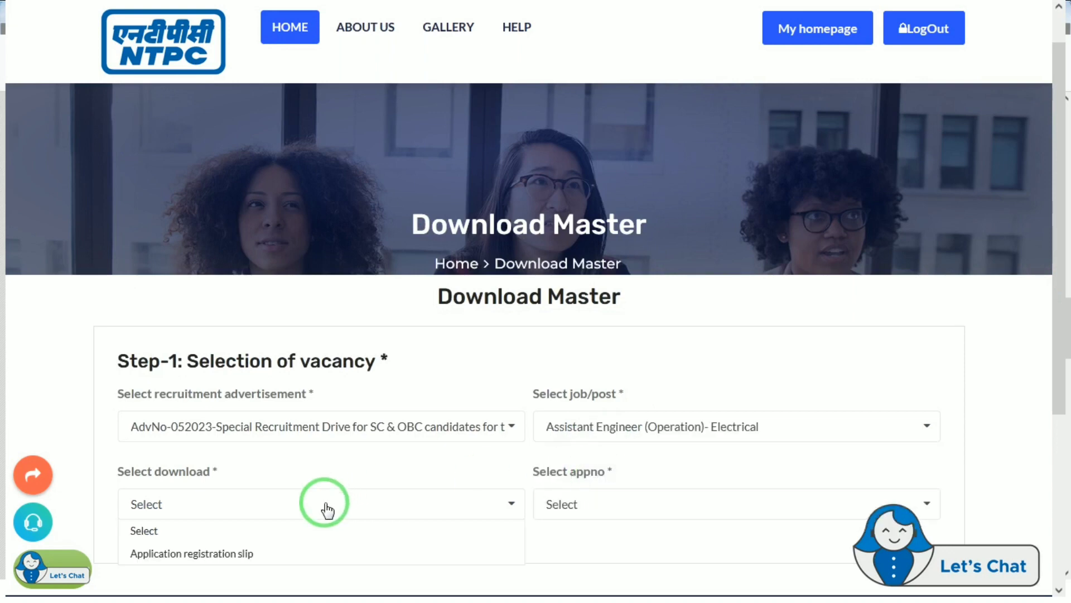
left_click(202, 566)
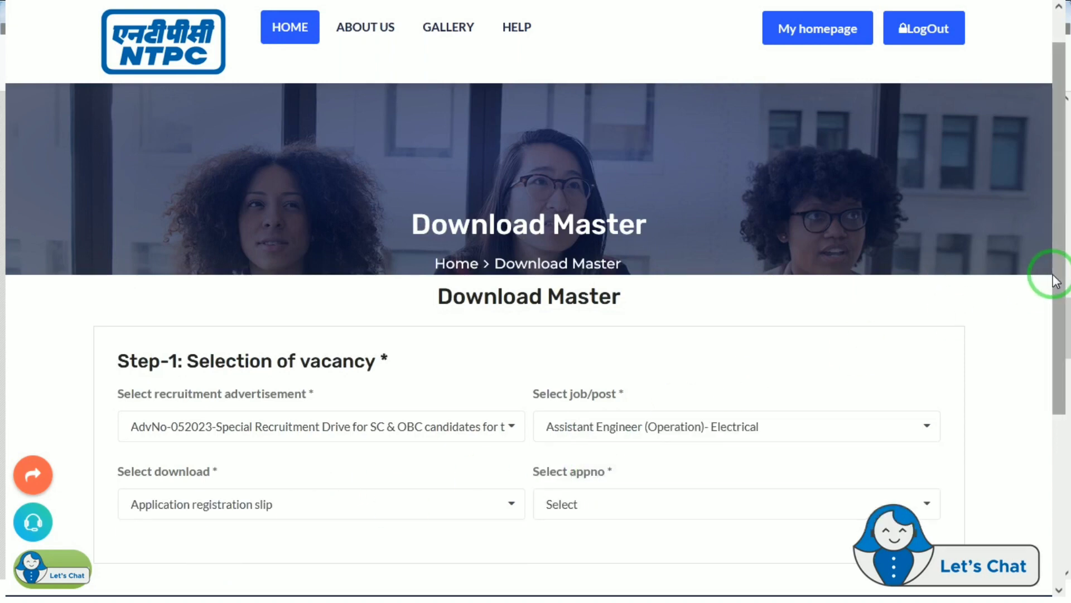
Step: Pick the application number to load the registration slip PDF
left_click_drag(1060, 289, 1052, 359)
left_click(397, 386)
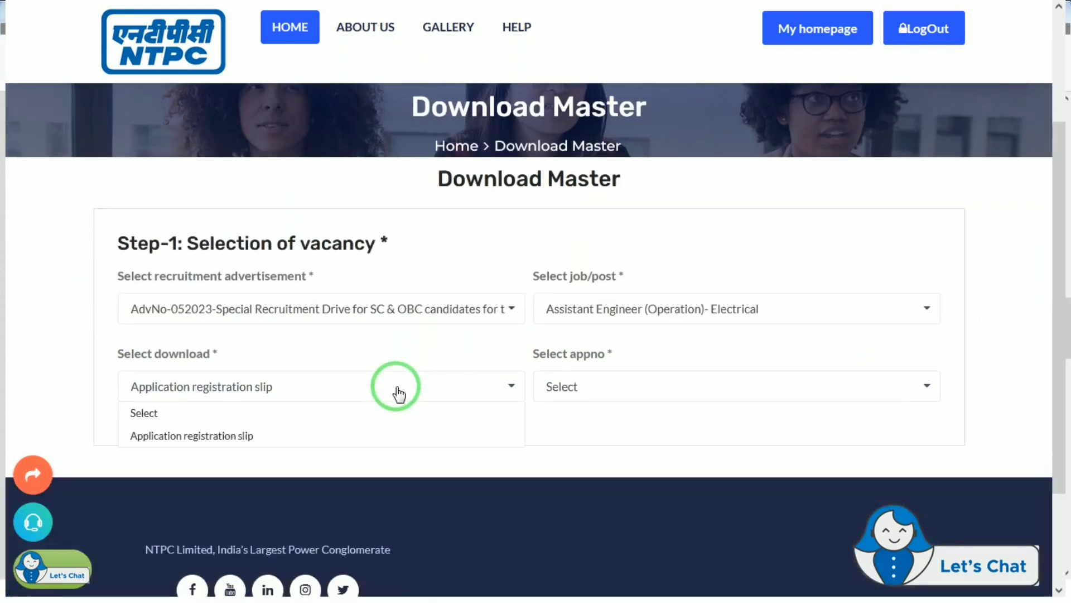
left_click(399, 393)
left_click(588, 390)
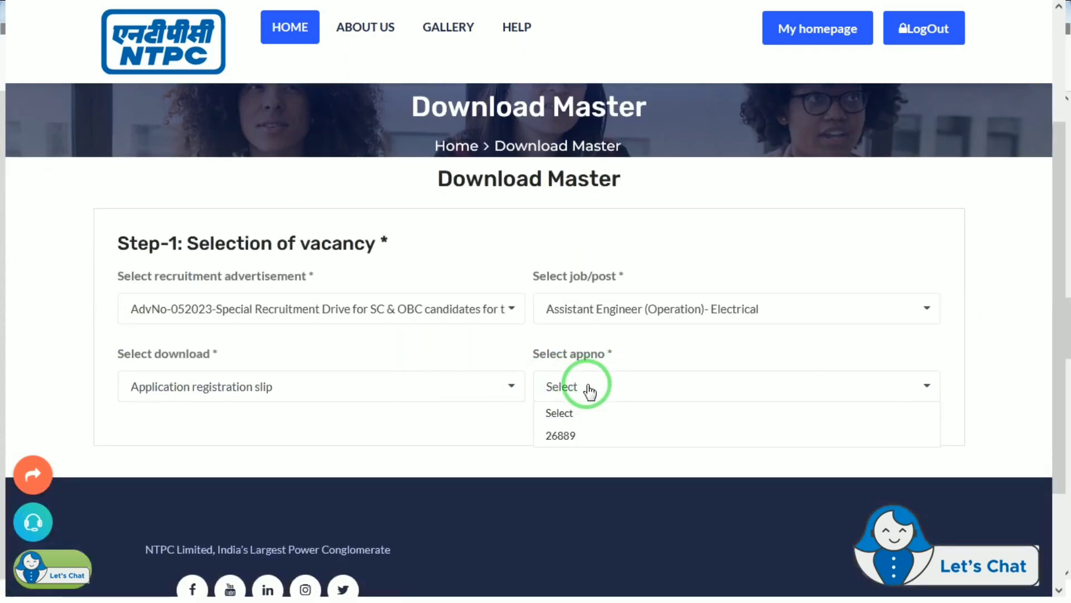
left_click(565, 439)
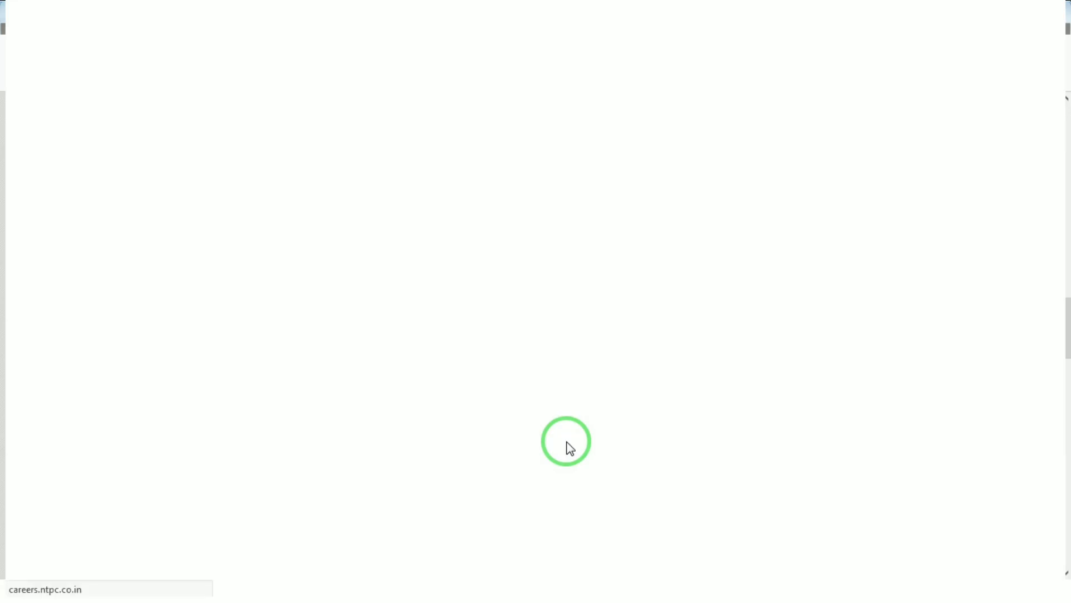